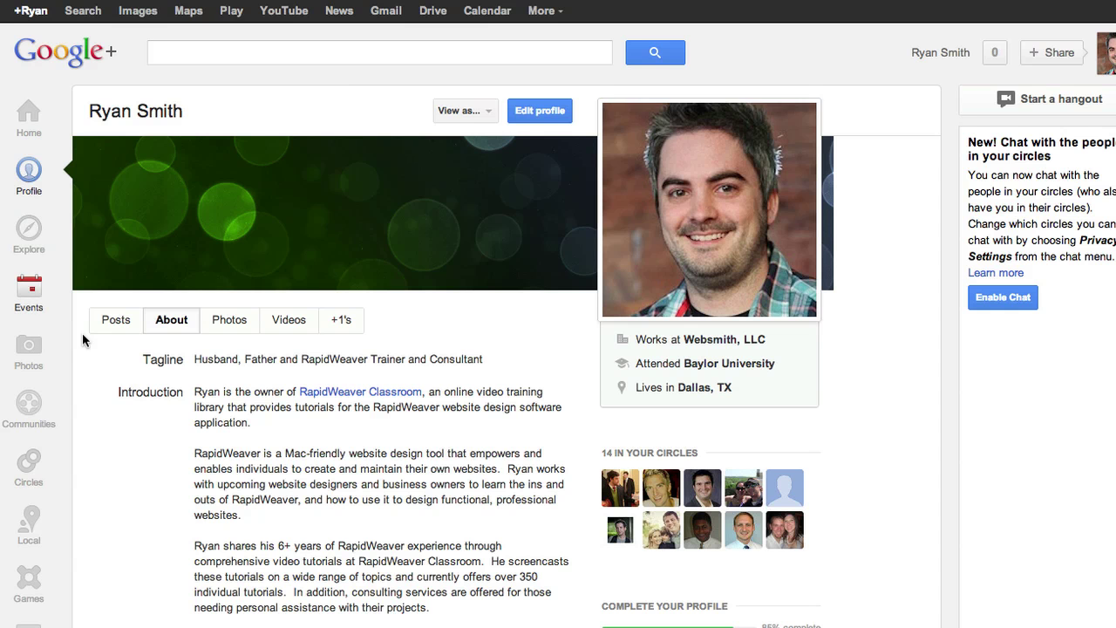
# - Open the Google+ profile for editing and examine its sections from the tagline down to Contributor to and Links
pyautogui.scroll(-1, 155, 353)
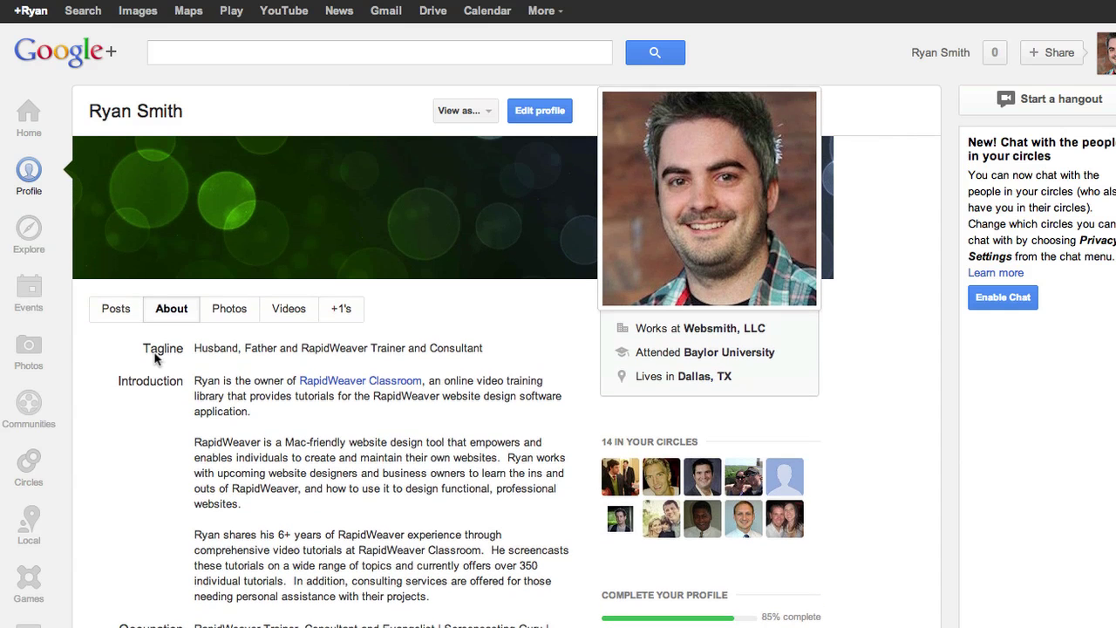
pyautogui.scroll(1, 436, 262)
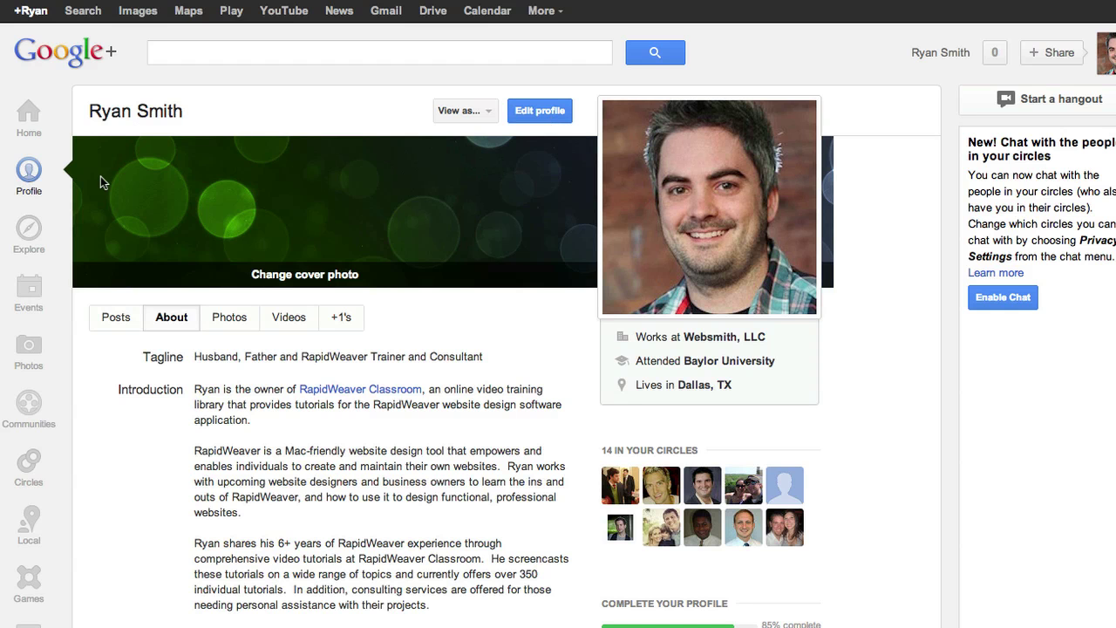
pyautogui.click(542, 114)
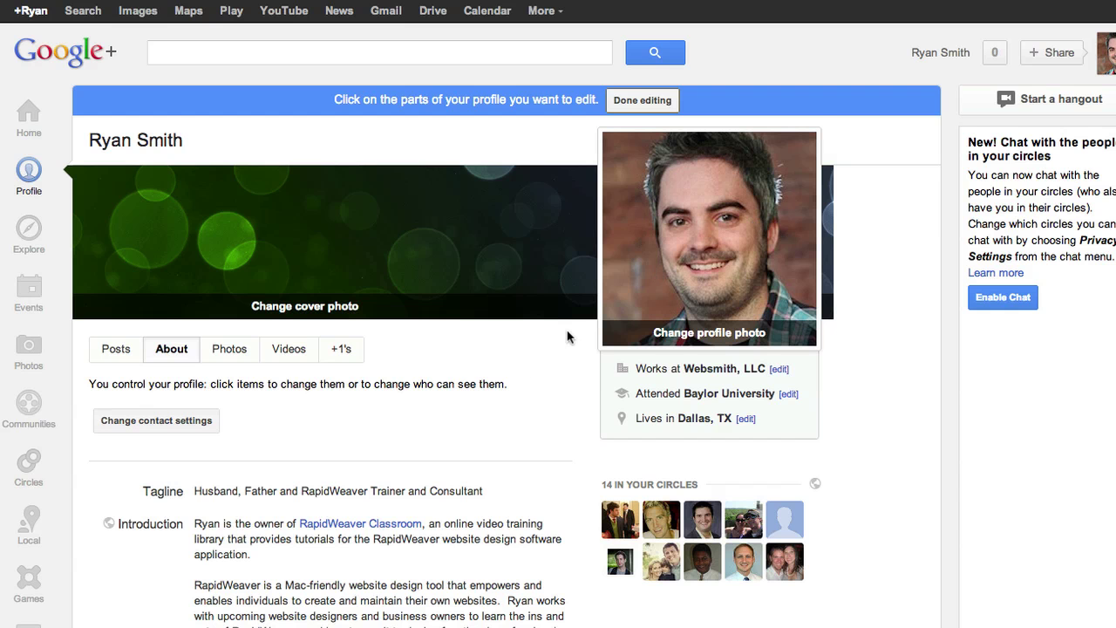
pyautogui.scroll(-2, 544, 462)
pyautogui.scroll(-5, 526, 463)
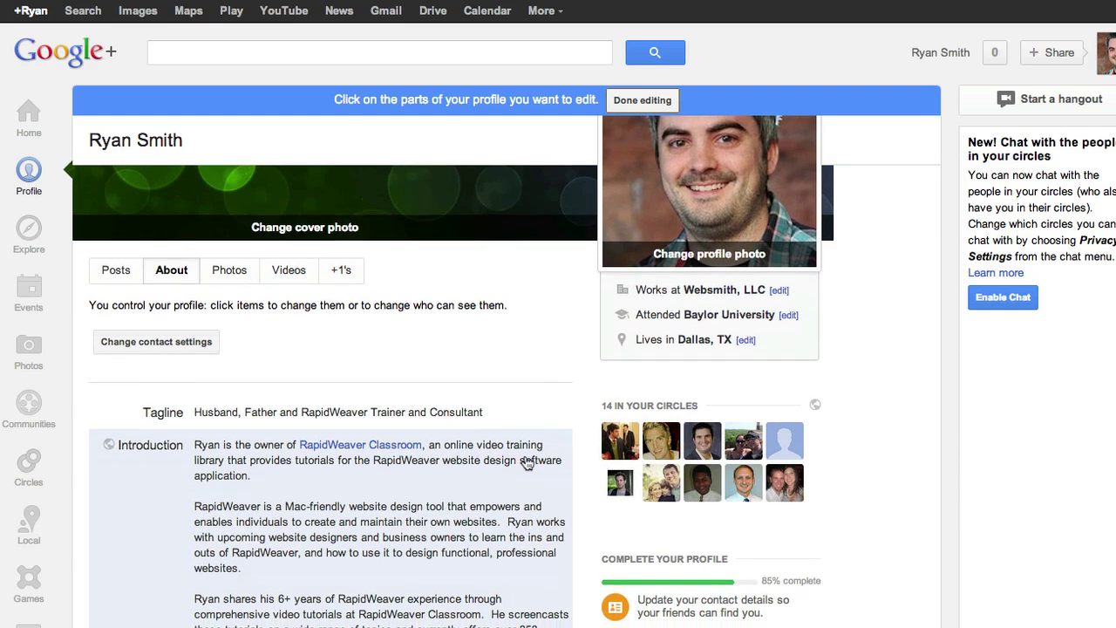
pyautogui.scroll(-4, 419, 494)
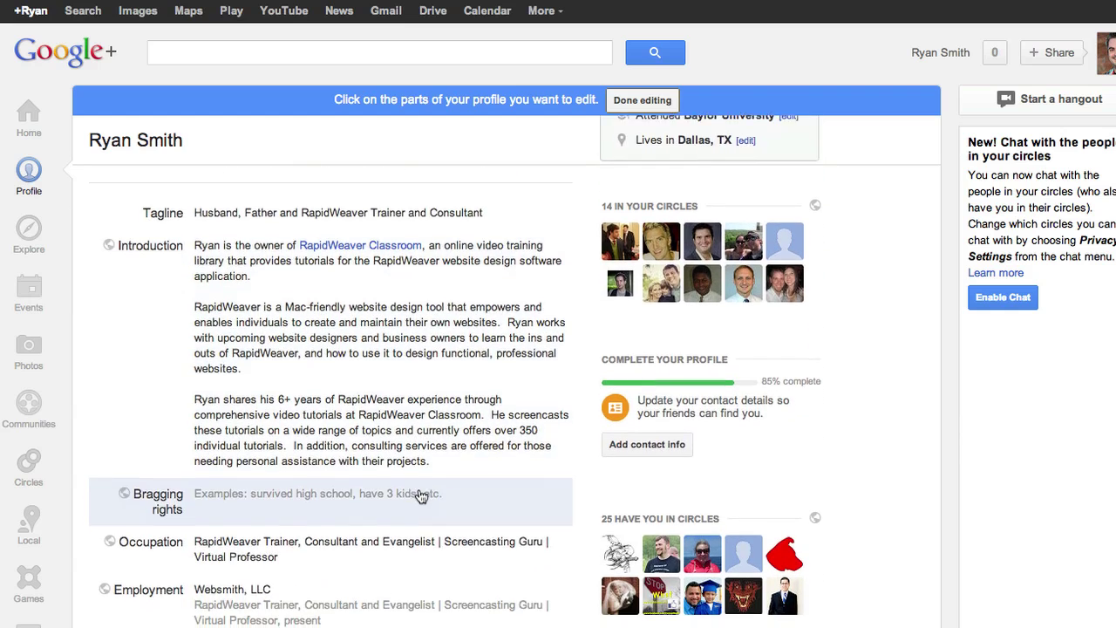
pyautogui.scroll(-4, 422, 497)
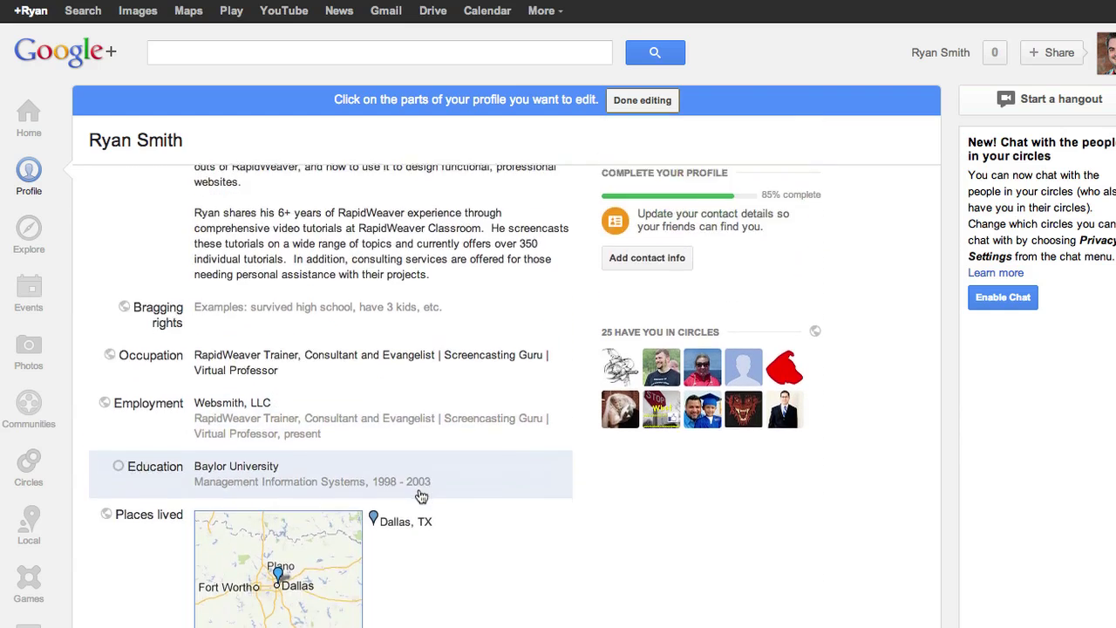
pyautogui.scroll(-1, 541, 536)
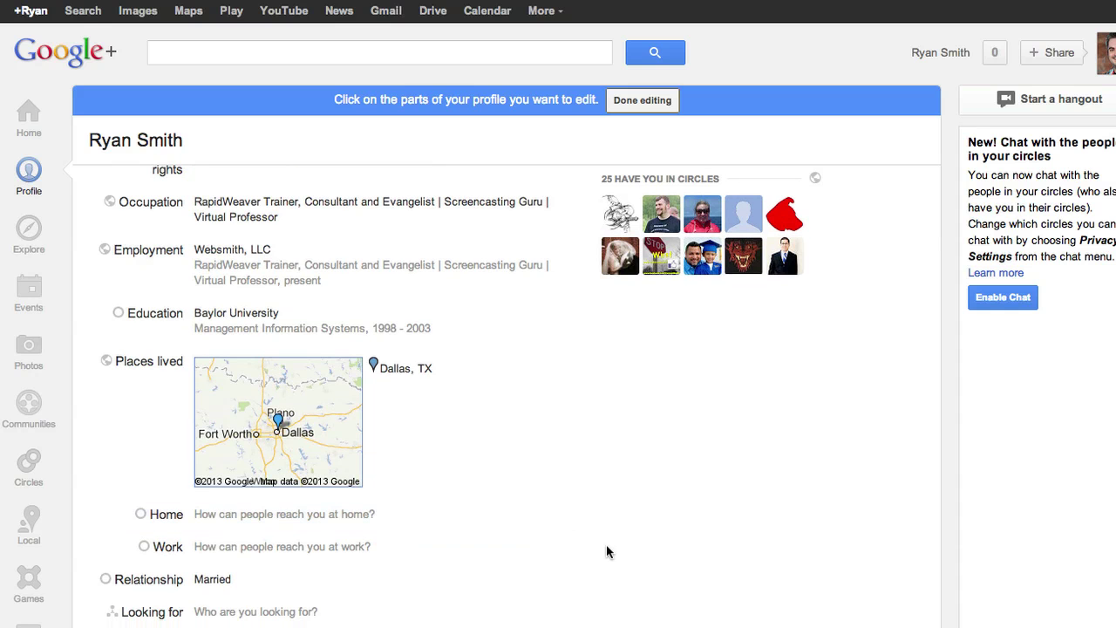
pyautogui.scroll(-1, 558, 518)
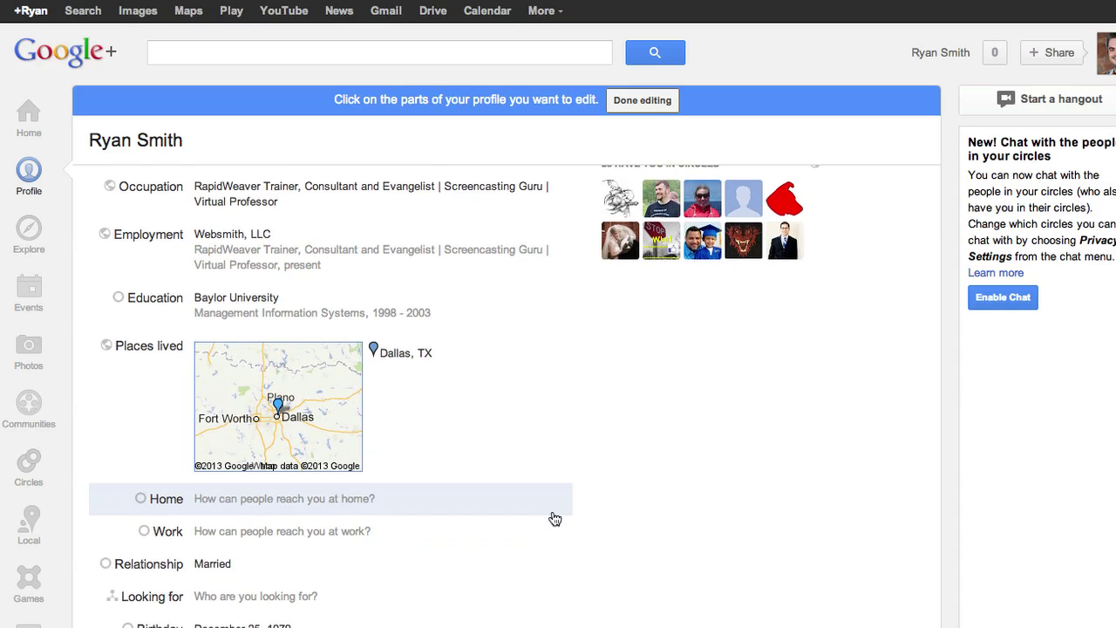
pyautogui.scroll(-1, 558, 519)
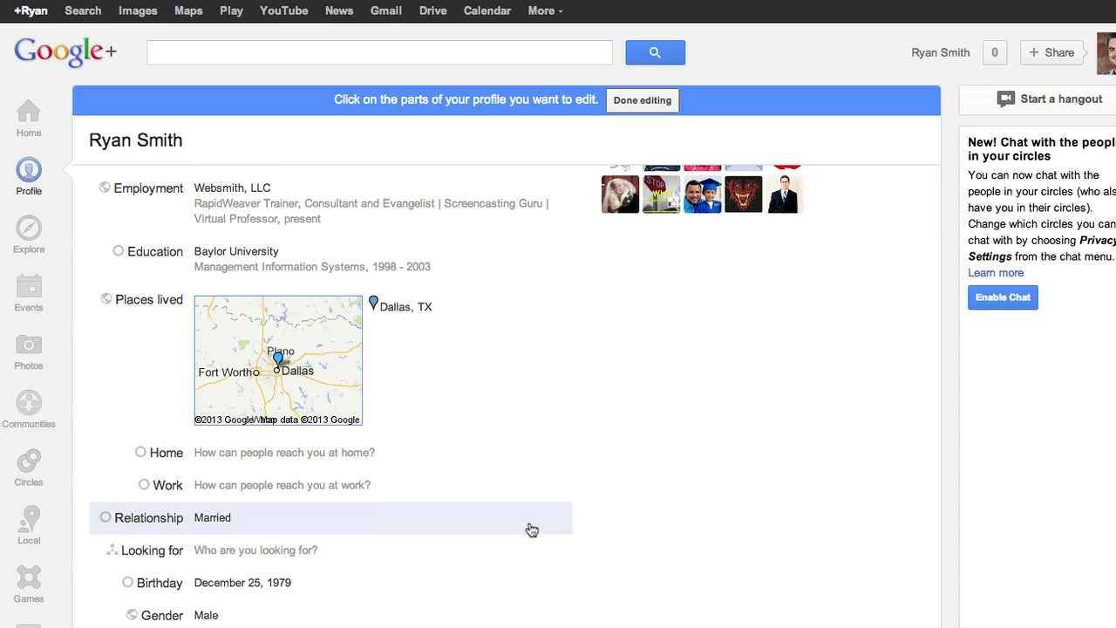
pyautogui.scroll(2, 529, 529)
pyautogui.scroll(-3, 533, 530)
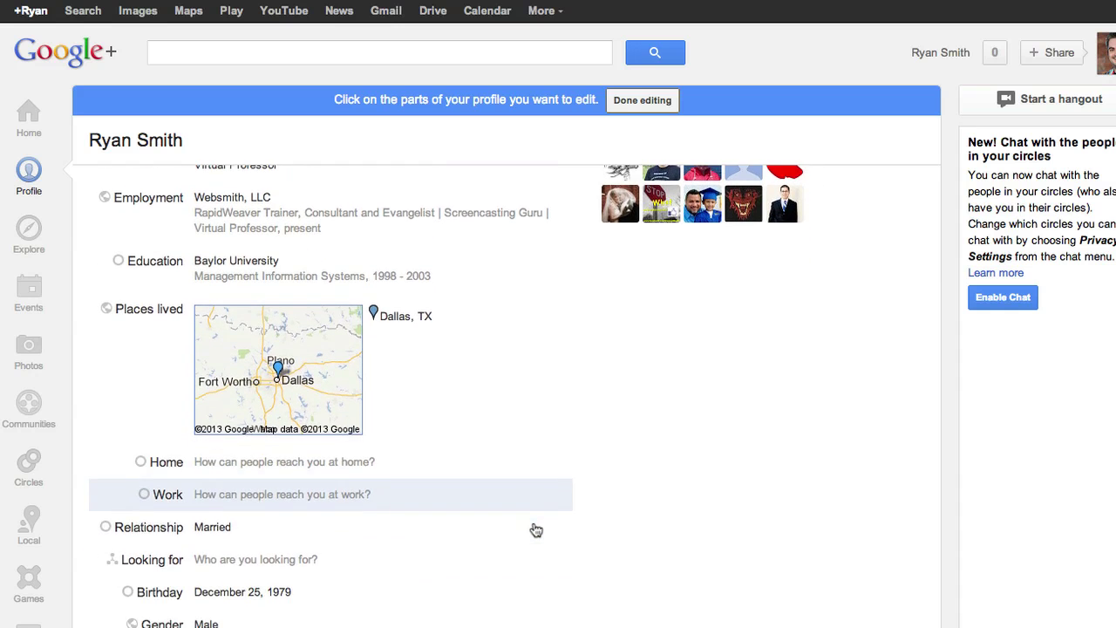
pyautogui.scroll(-4, 536, 530)
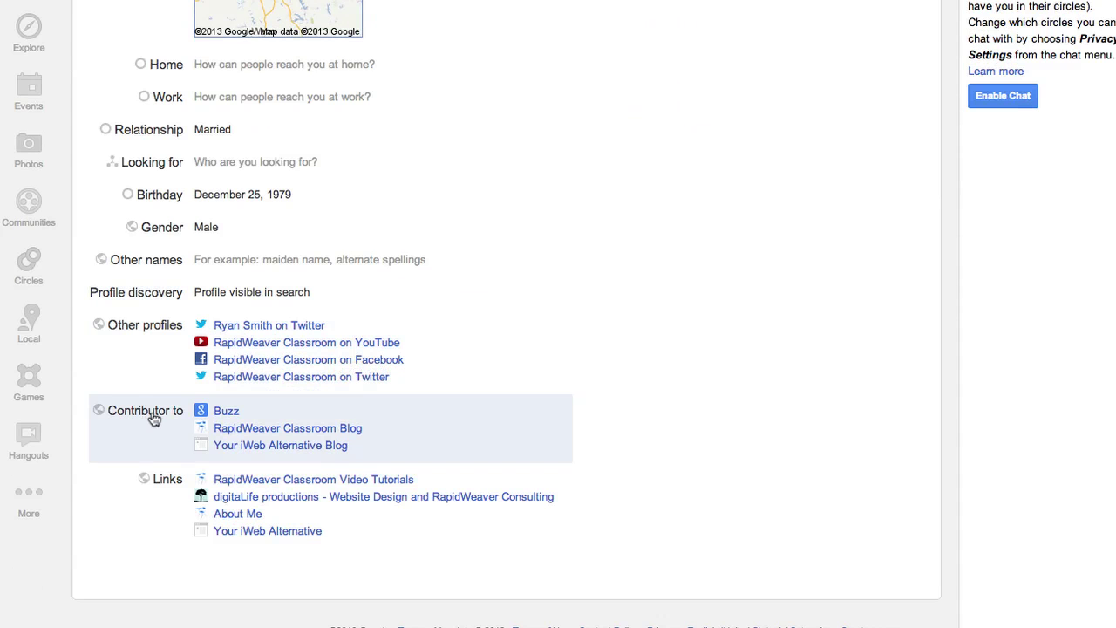
# - View the custom link option for the Contributor to section and finish editing the profile
pyautogui.click(154, 419)
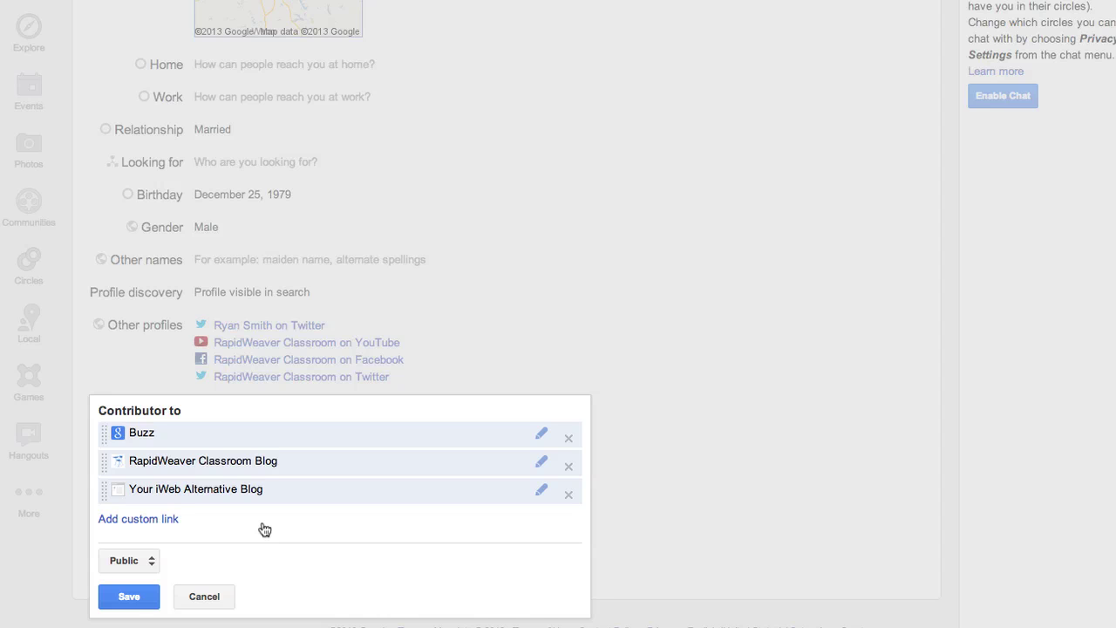
pyautogui.click(137, 519)
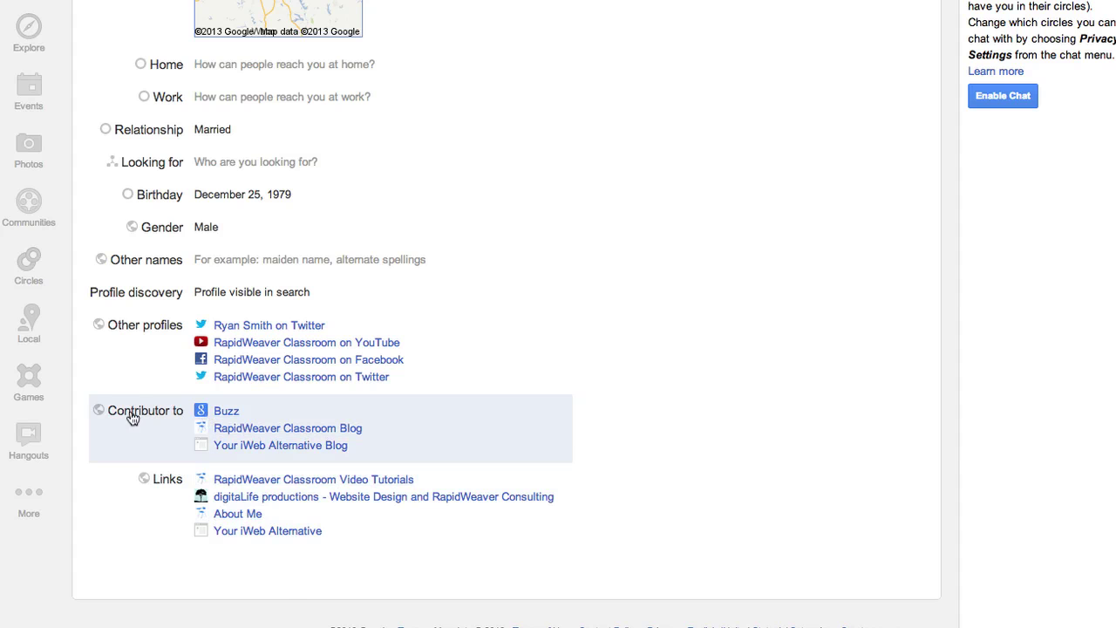
pyautogui.scroll(10, 575, 214)
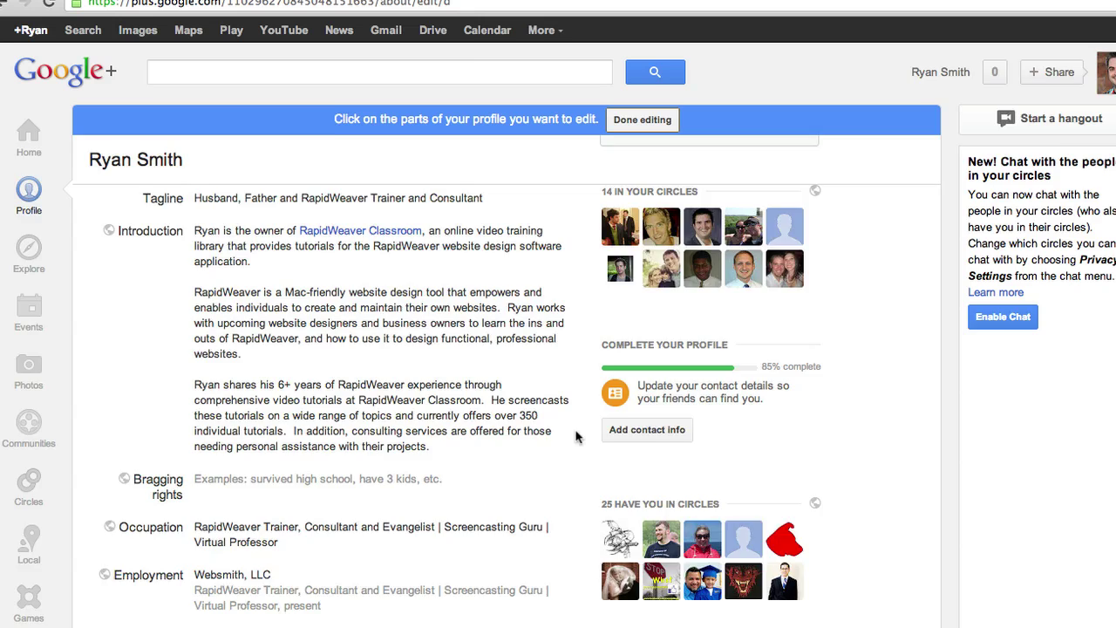
pyautogui.scroll(3, 575, 436)
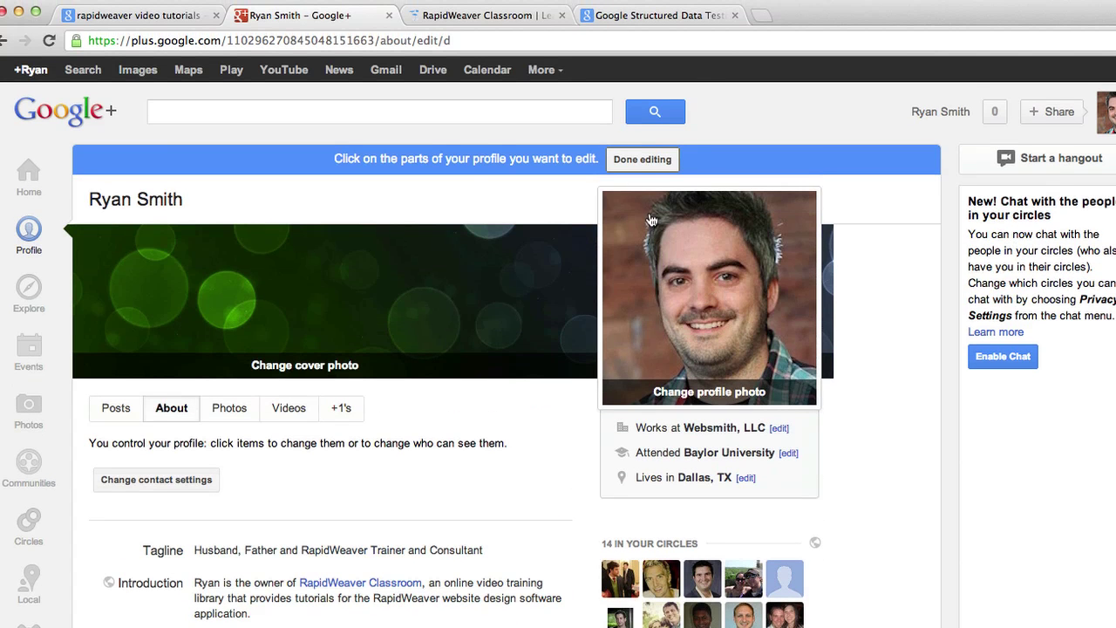
pyautogui.click(641, 160)
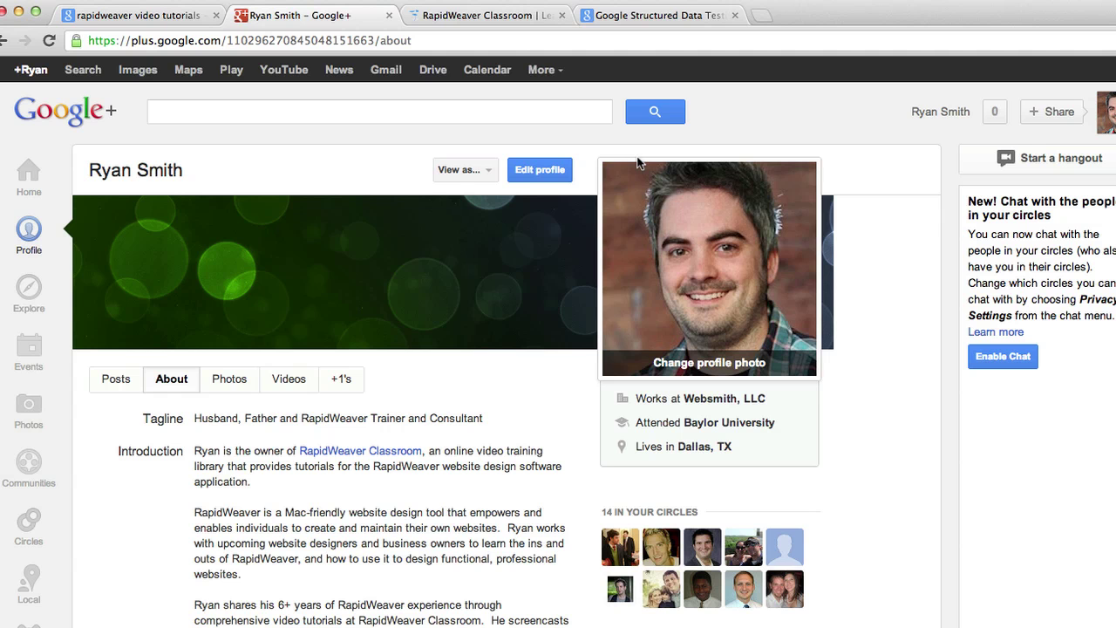
# - Copy the Google+ profile address up to the profile ID, leaving out the /about ending
pyautogui.click(375, 40)
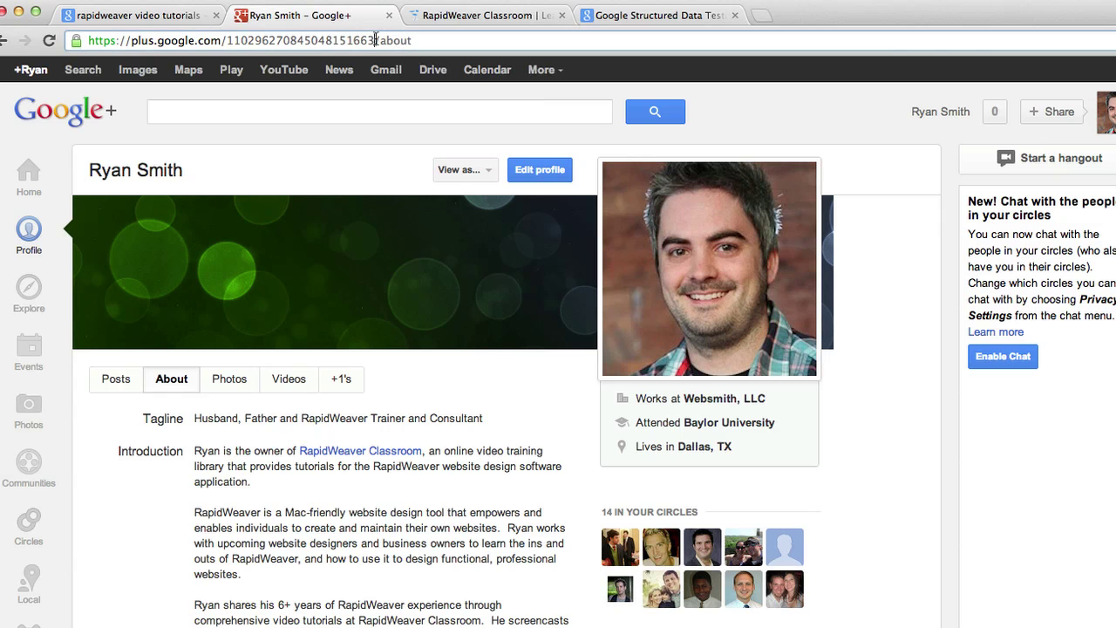
pyautogui.moveTo(375, 40); pyautogui.dragTo(85, 41)
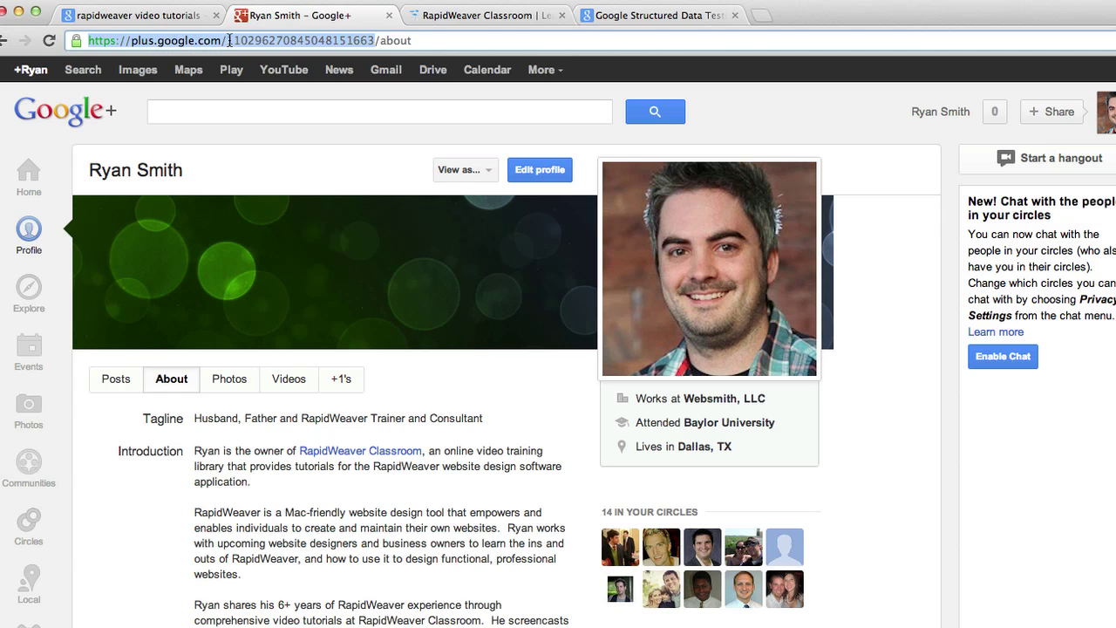
pyautogui.moveTo(229, 41); pyautogui.dragTo(375, 41)
pyautogui.moveTo(373, 41); pyautogui.dragTo(375, 40)
pyautogui.press('super+c')
# - Switch to the RapidWeaver Classroom site and open its Blog page from the footer links
pyautogui.click(486, 16)
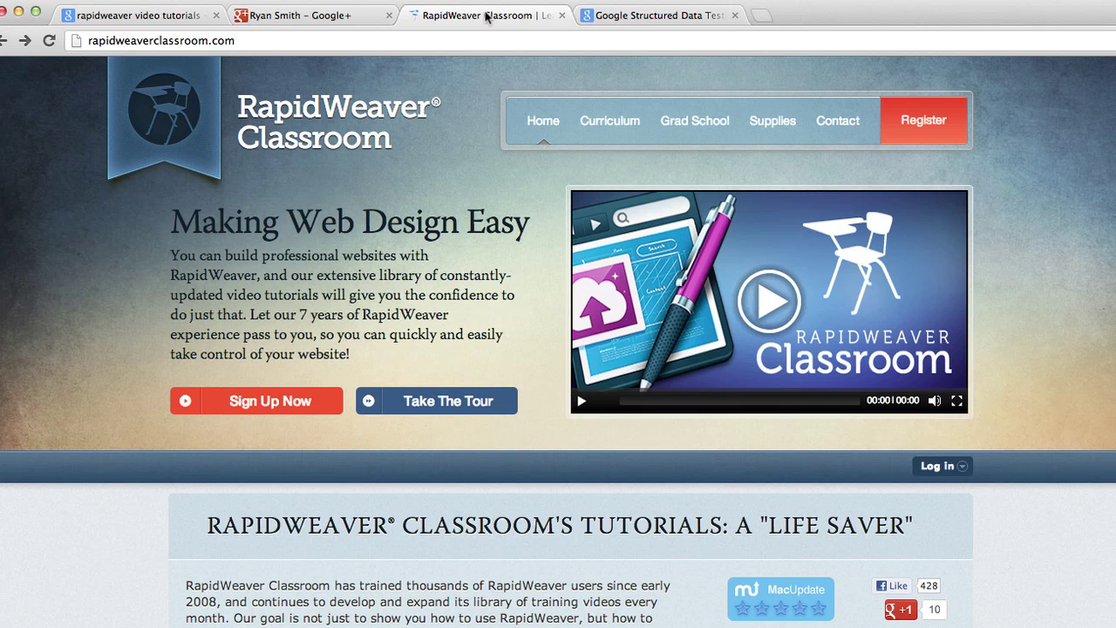
pyautogui.scroll(-15, 154, 392)
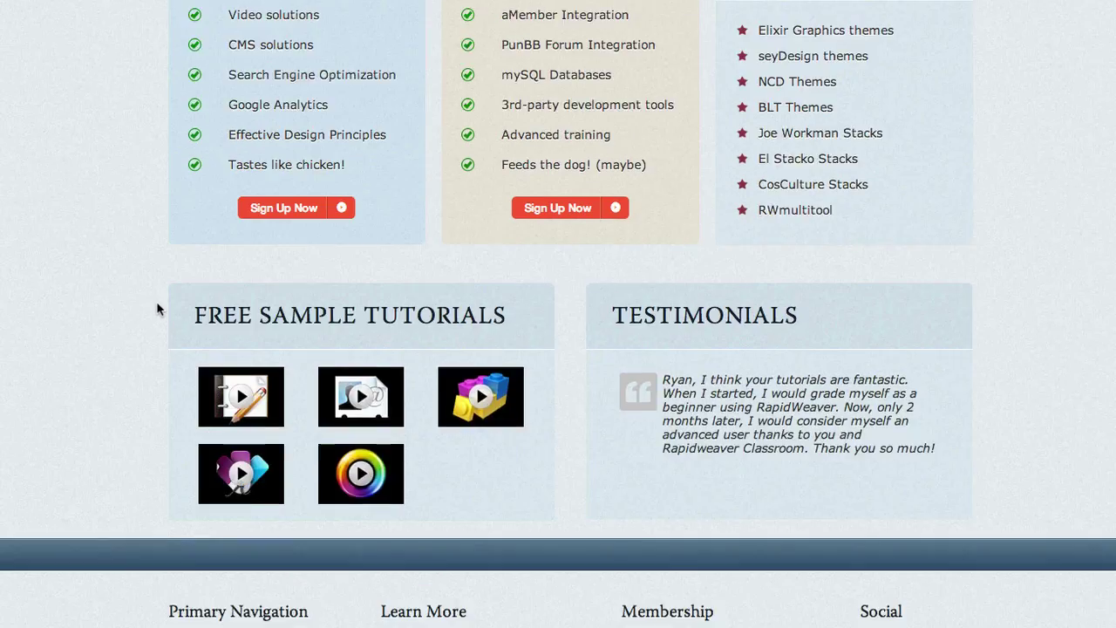
pyautogui.scroll(-5, 157, 309)
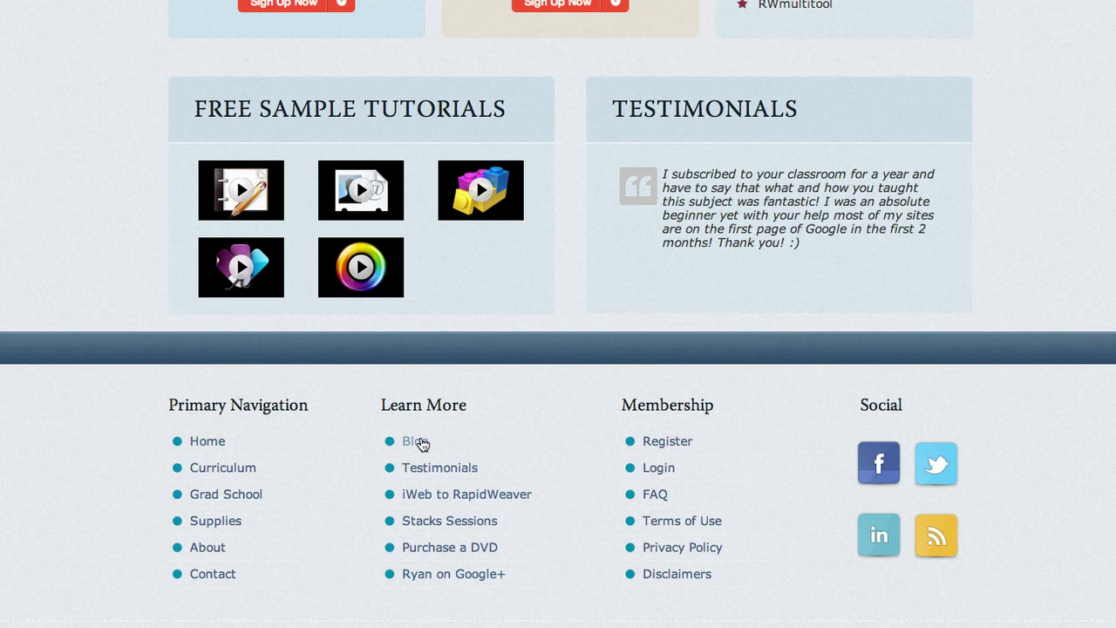
pyautogui.click(416, 441)
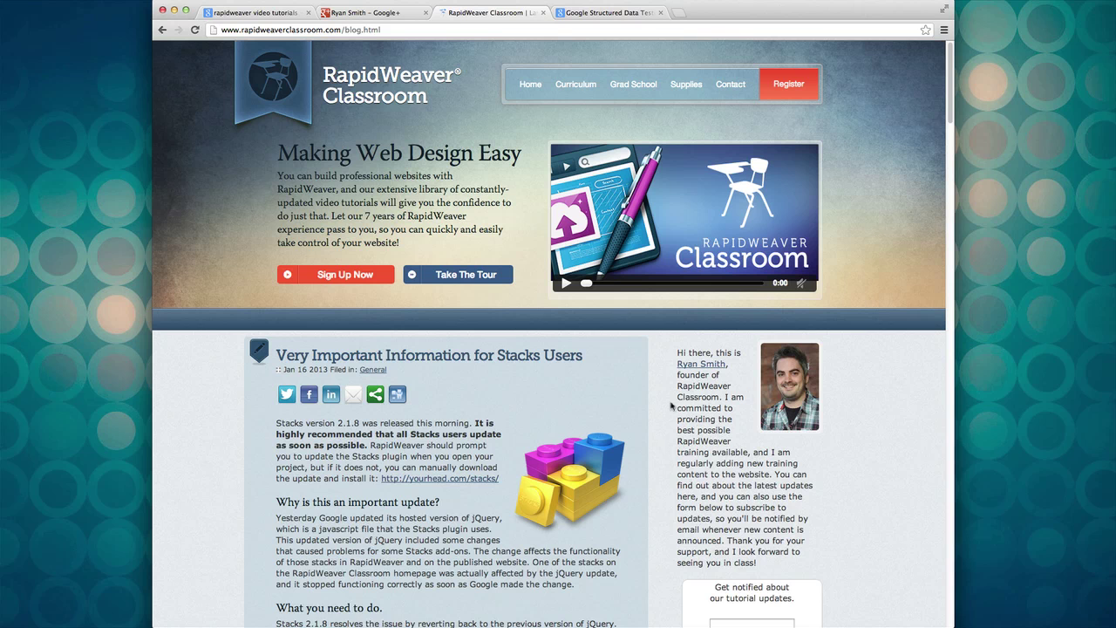
# - View the "Very Important Information for Stacks Users" post with its sidebar author link, and return to the blog page
pyautogui.click(445, 360)
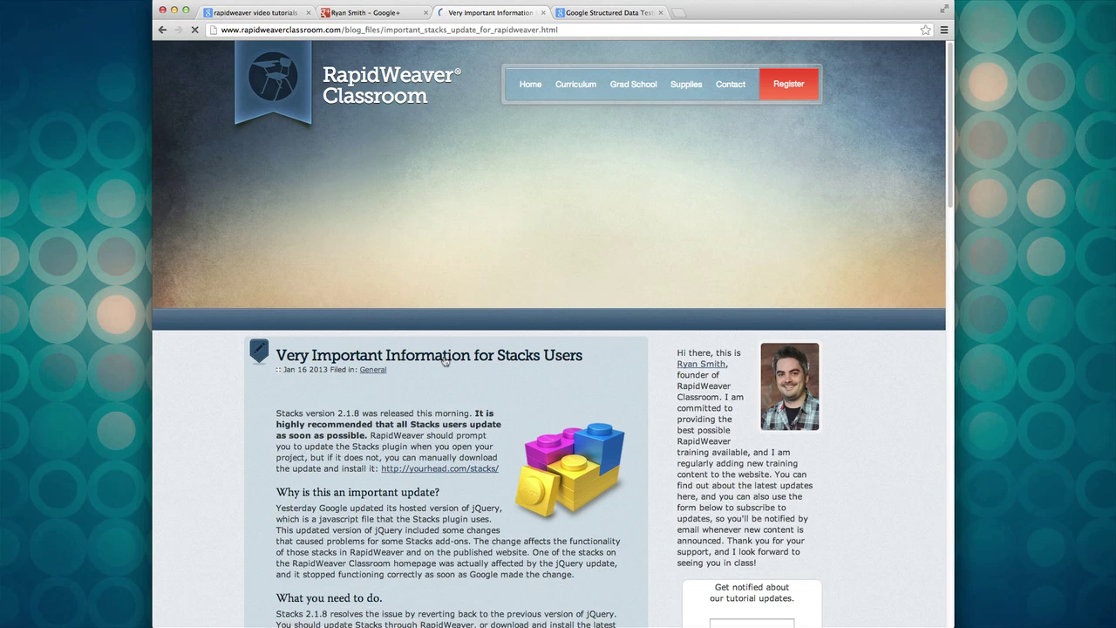
pyautogui.scroll(-10, 449, 375)
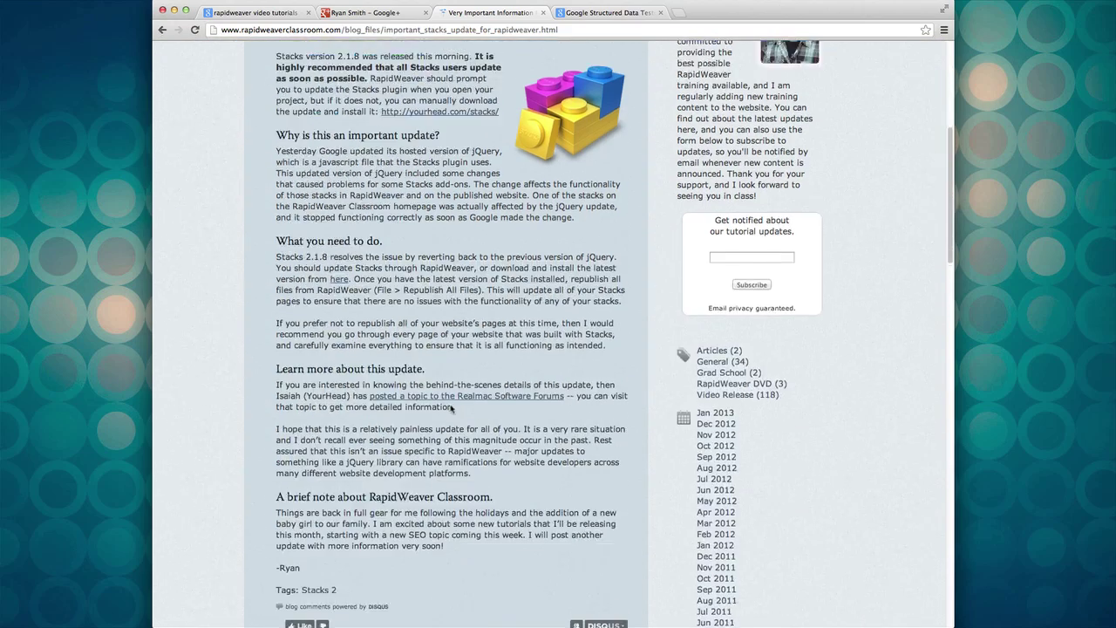
pyautogui.scroll(15, 489, 423)
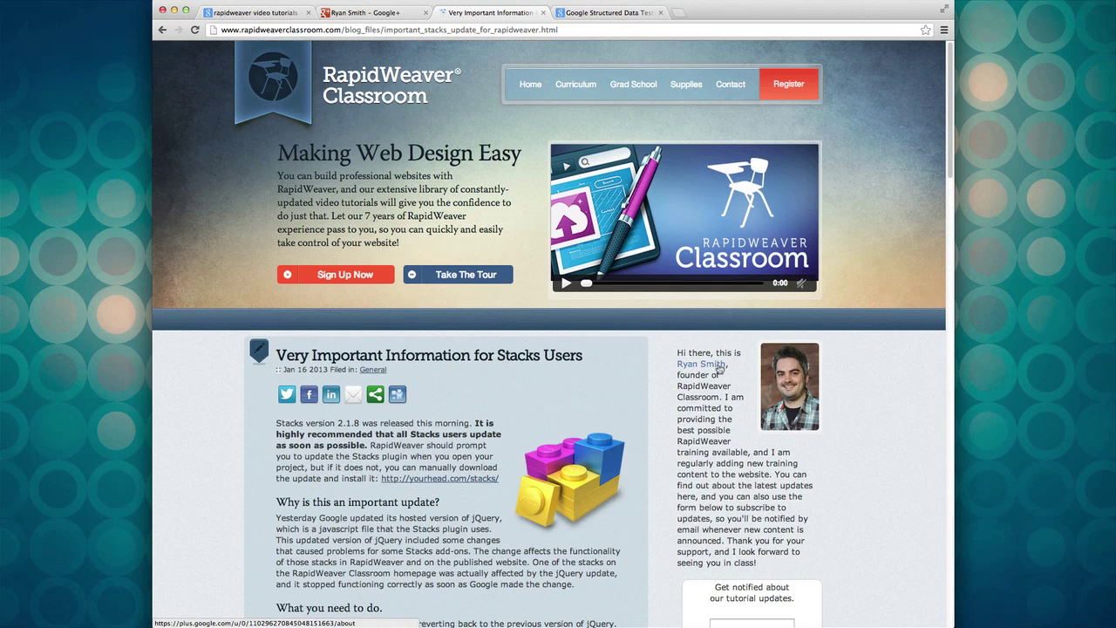
pyautogui.press('super+Left')
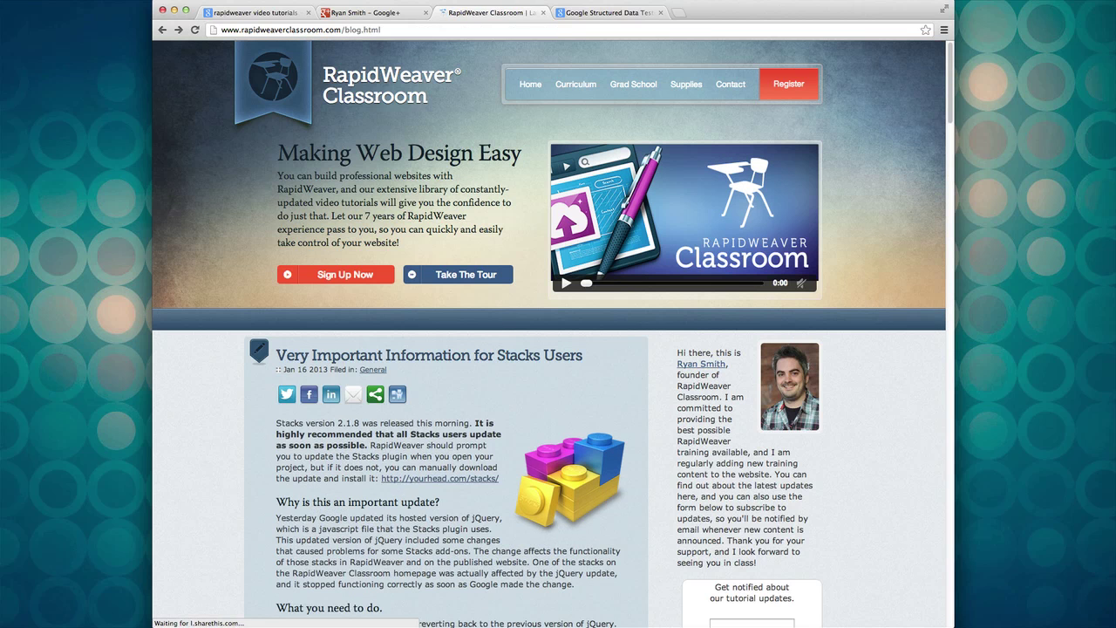
# - Examine the first post on the blog page down to the author's signature at its end
pyautogui.scroll(-4, 634, 375)
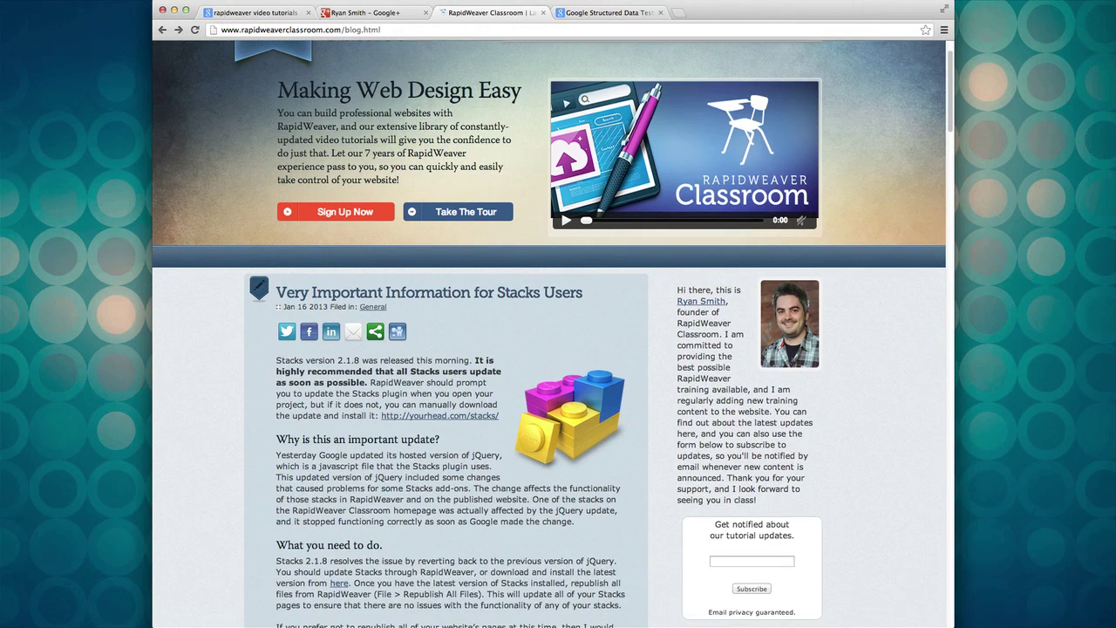
pyautogui.scroll(-3, 634, 375)
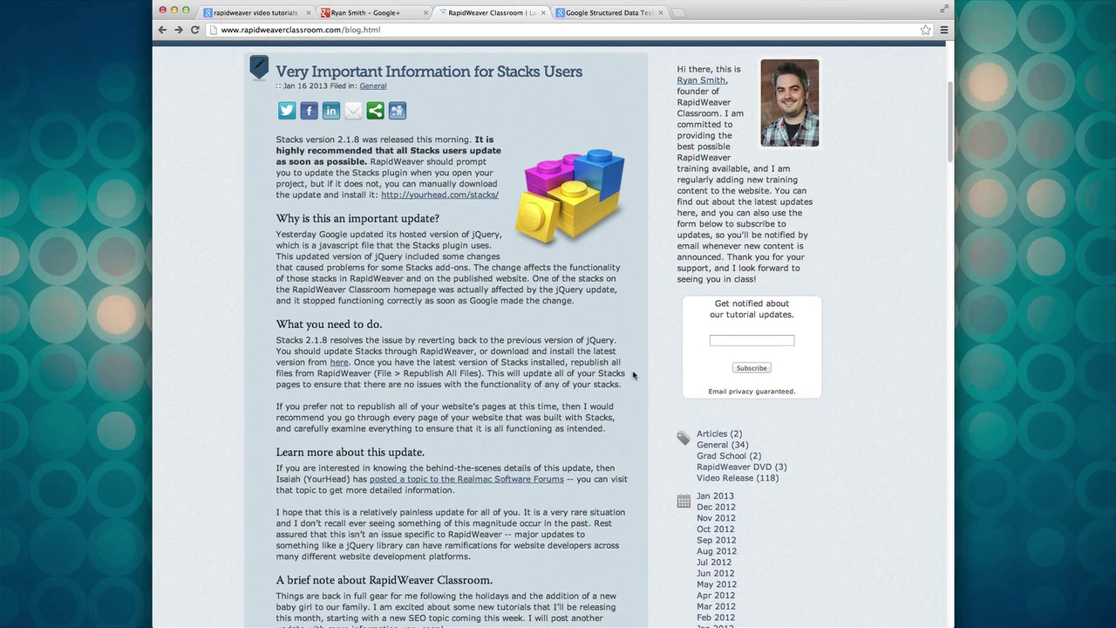
pyautogui.scroll(-5, 634, 375)
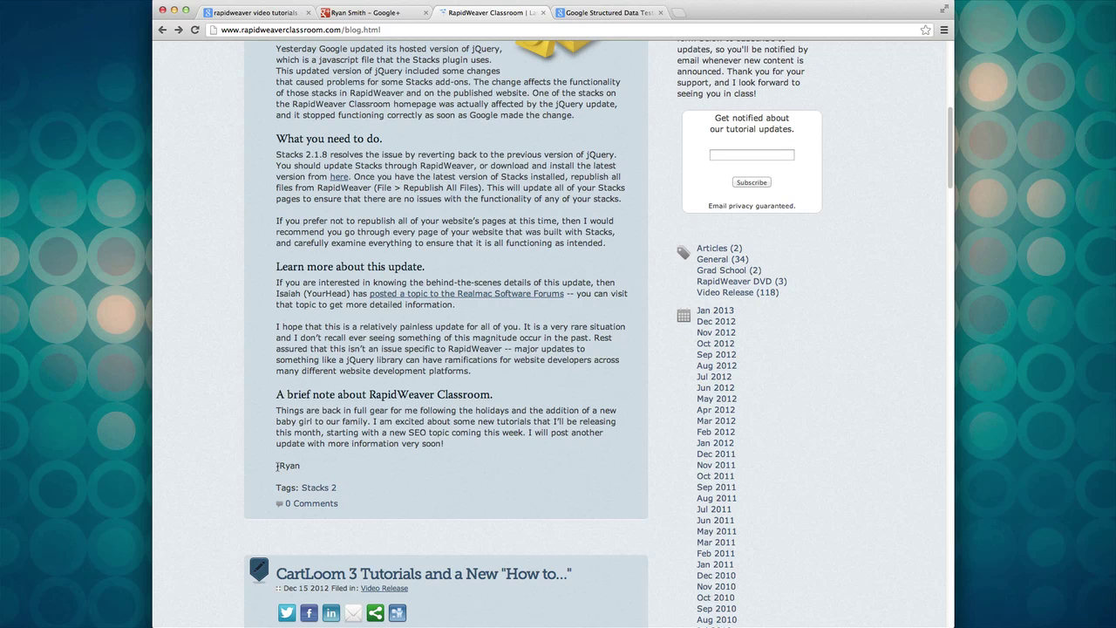
pyautogui.moveTo(276, 466); pyautogui.dragTo(301, 465)
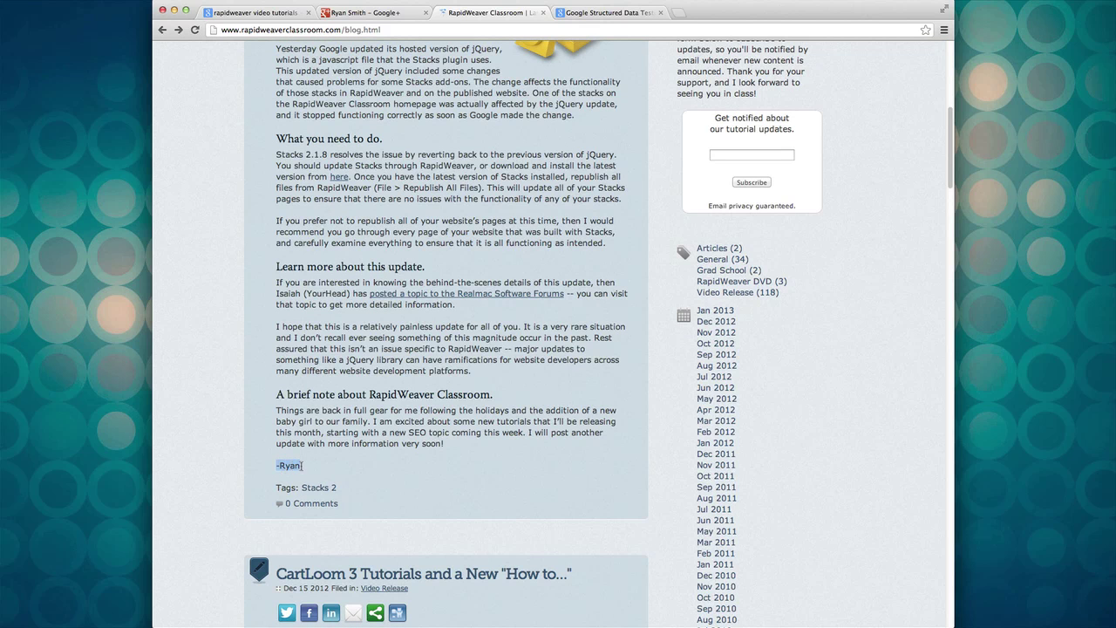
pyautogui.click(345, 469)
pyautogui.scroll(10, 345, 469)
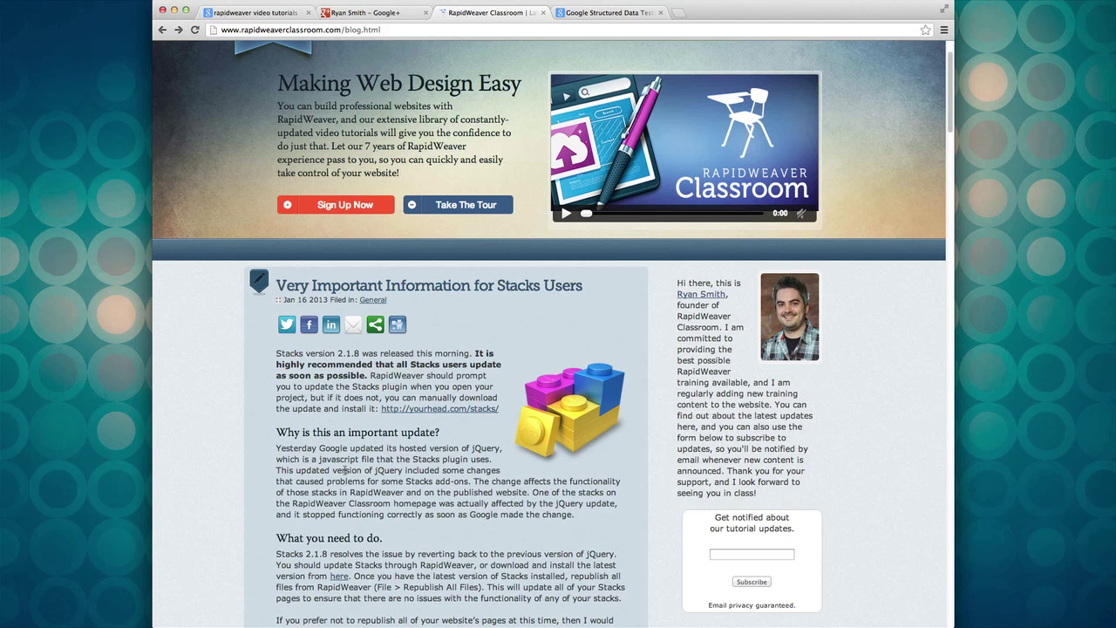
pyautogui.scroll(3, 346, 471)
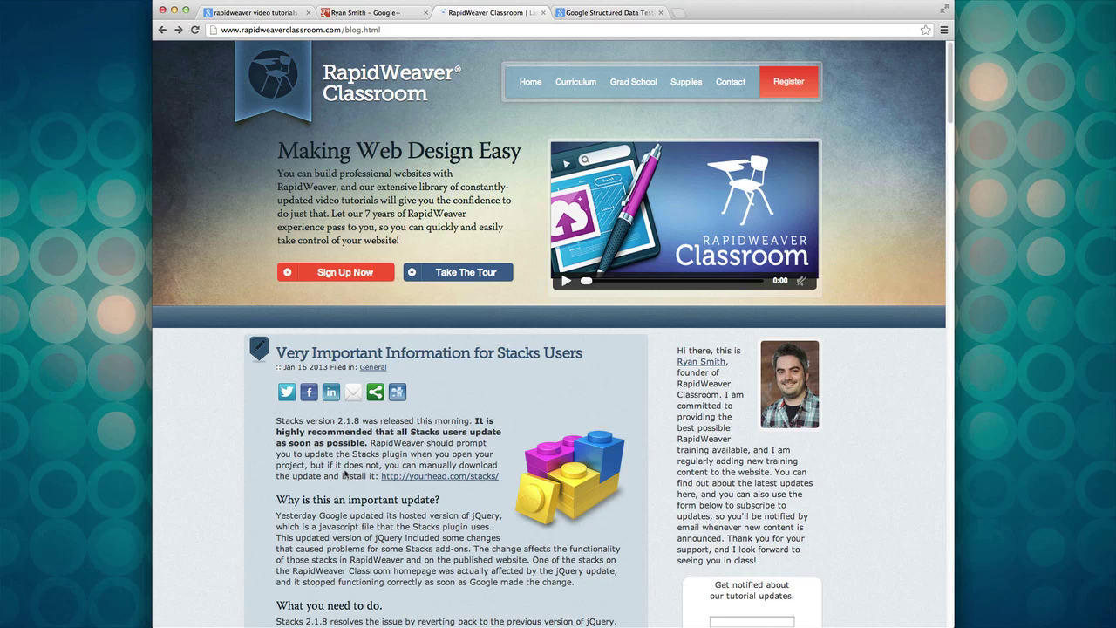
pyautogui.scroll(1, 346, 473)
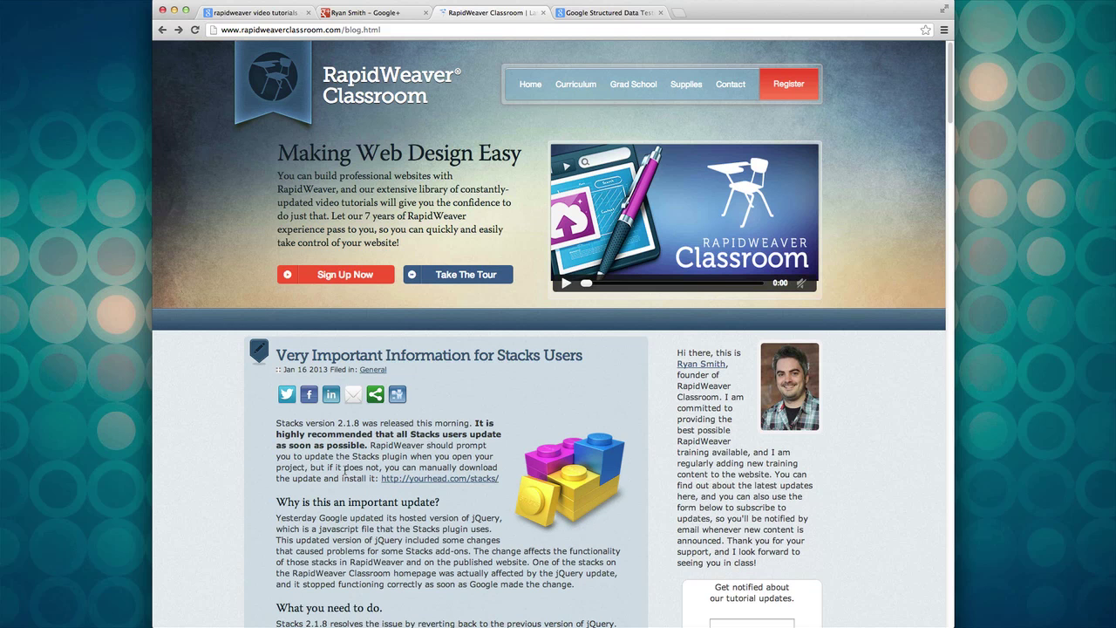
# - Switch to RapidWeaver and enter the author's full name in the blog page's sidebar content
pyautogui.press('super+Tab')
pyautogui.press('super+Tab')
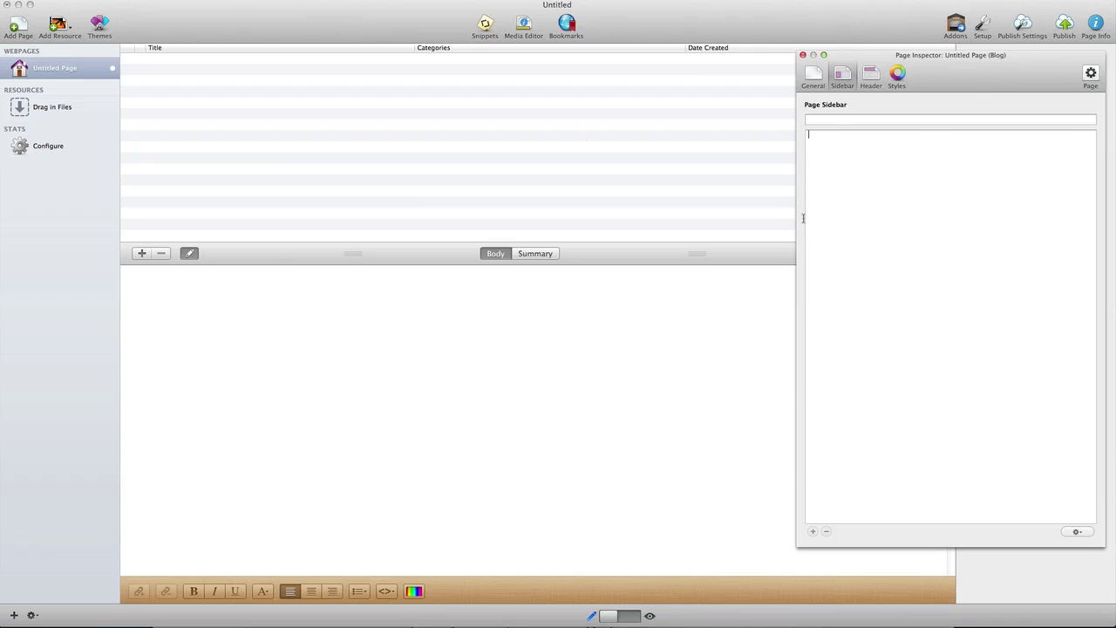
pyautogui.click(831, 150)
pyautogui.write('Ryan Smith')
# - Add a URL link on the author's name in the page sidebar, using the copied Google+ profile address
pyautogui.moveTo(858, 133); pyautogui.dragTo(800, 132)
pyautogui.press('super+k')
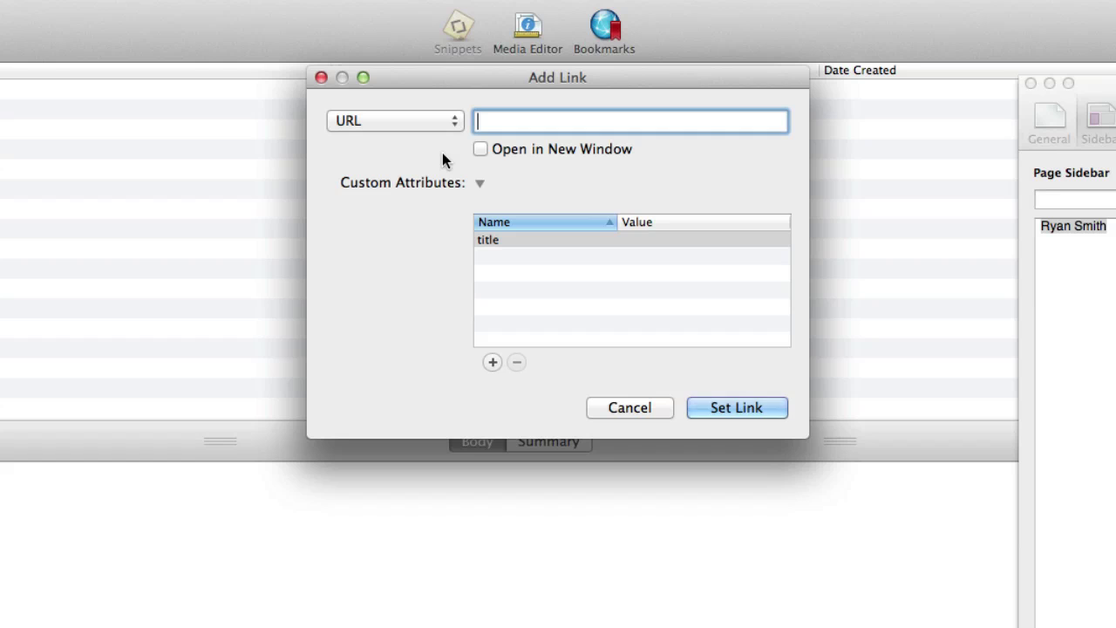
pyautogui.press('super+v')
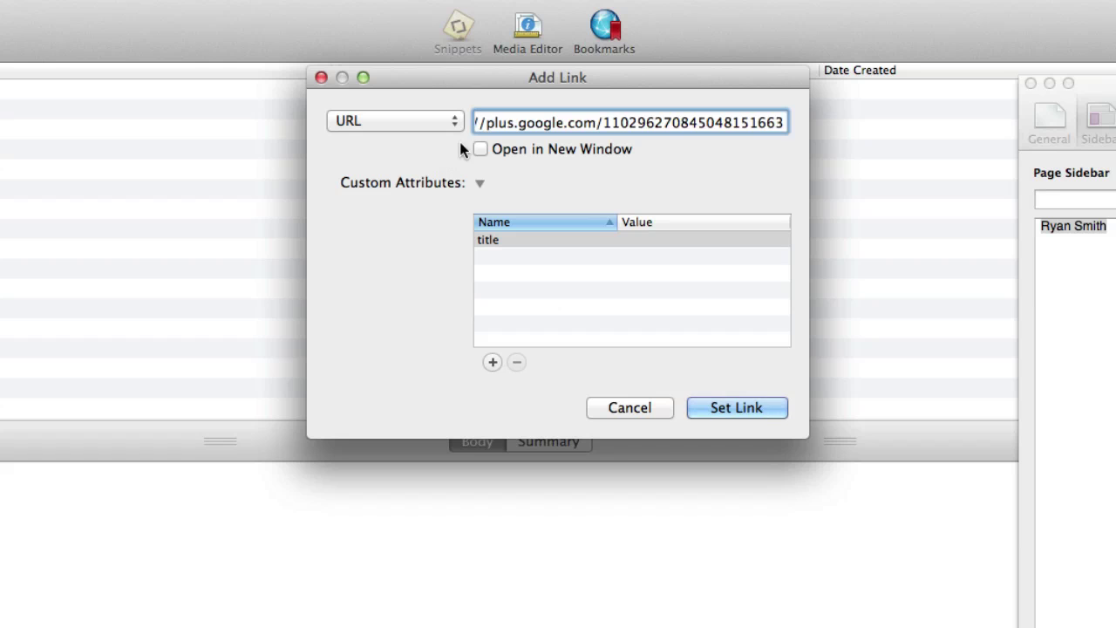
pyautogui.moveTo(485, 123); pyautogui.dragTo(455, 127)
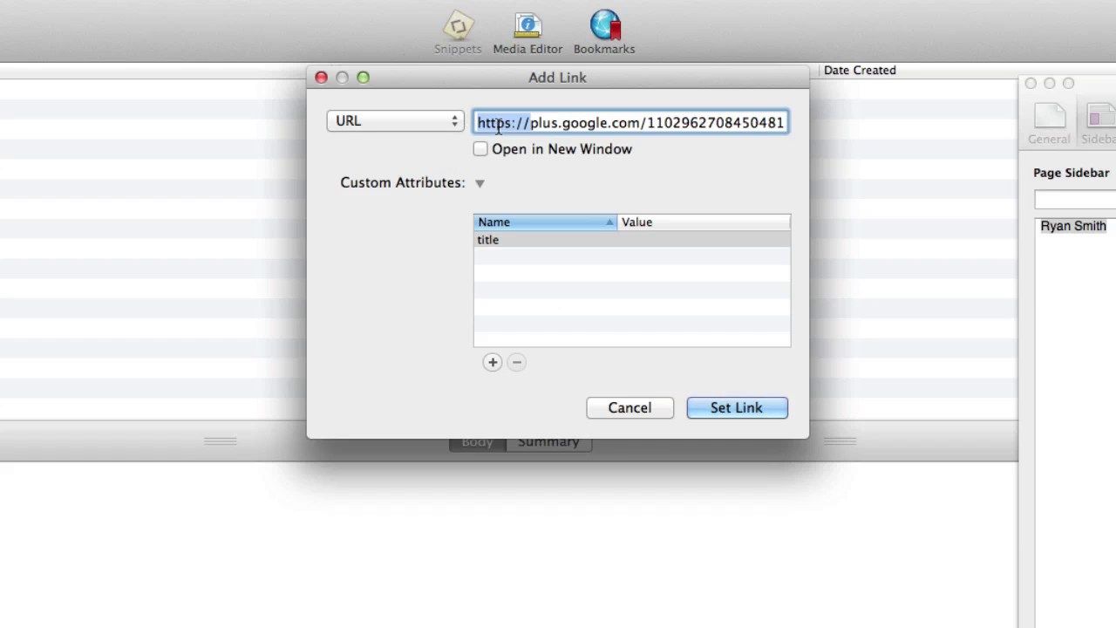
pyautogui.click(541, 123)
pyautogui.moveTo(646, 123); pyautogui.dragTo(829, 131)
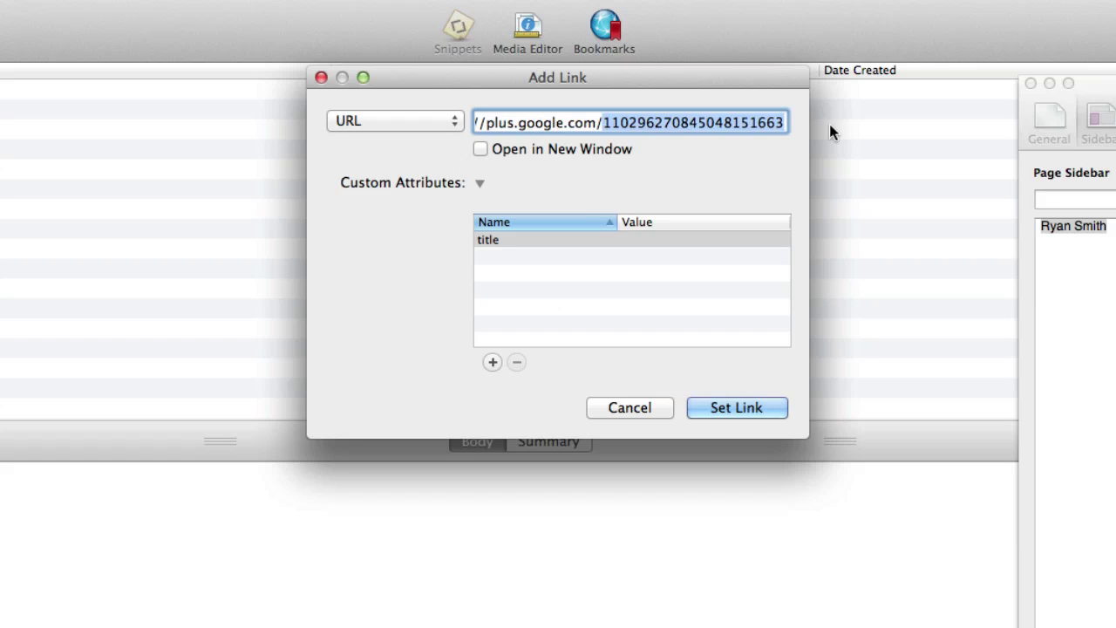
pyautogui.click(783, 122)
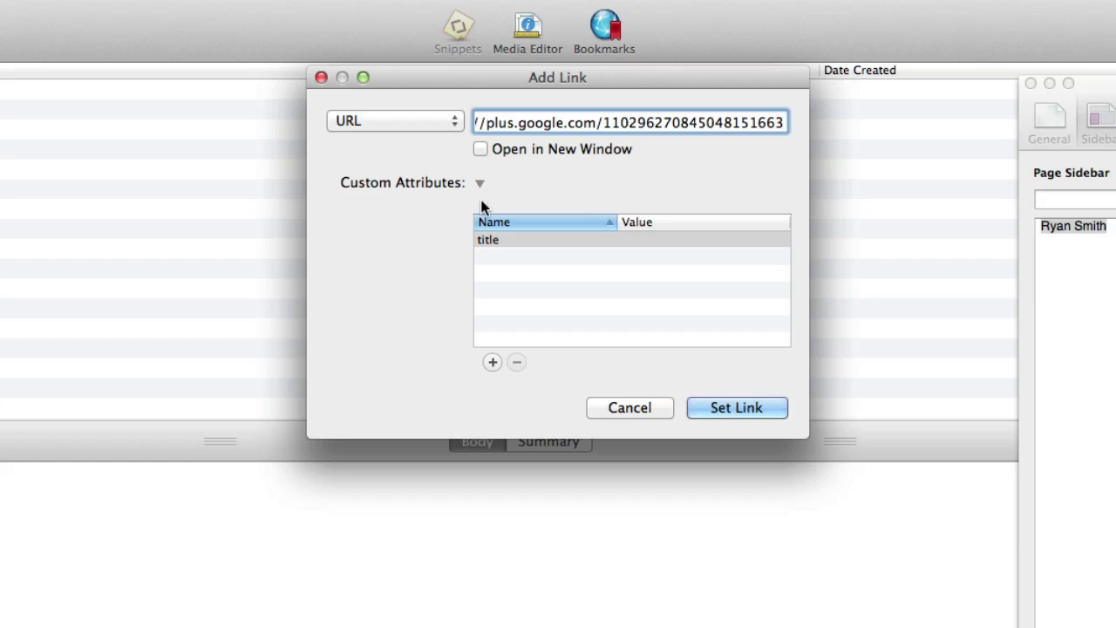
# - Give the link a custom attribute named rel with the value author, and set the link
pyautogui.click(494, 365)
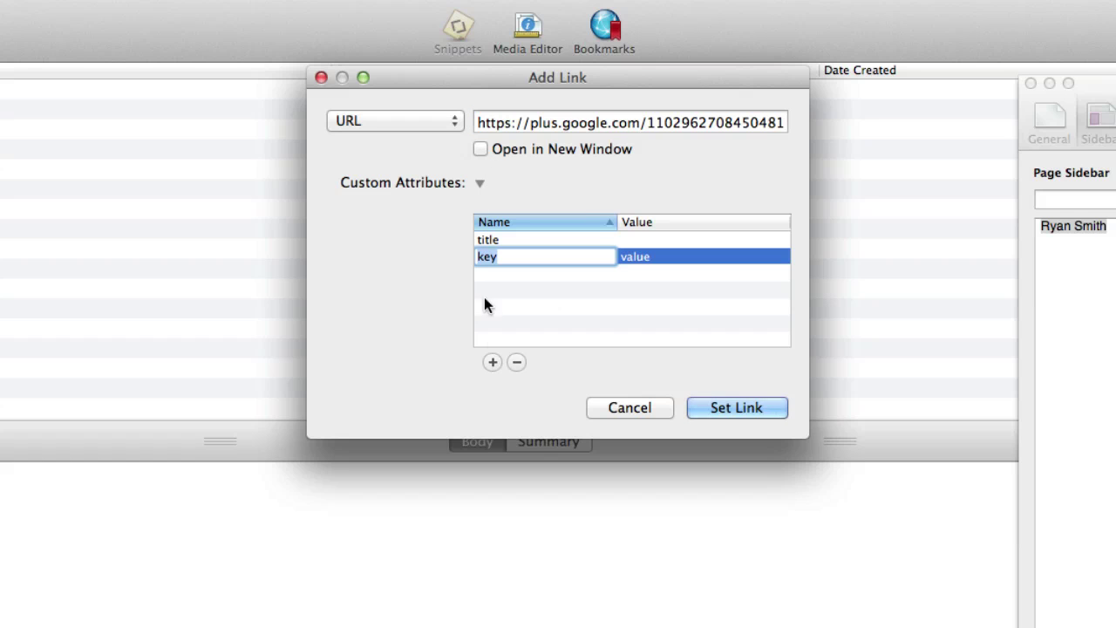
pyautogui.click(480, 185)
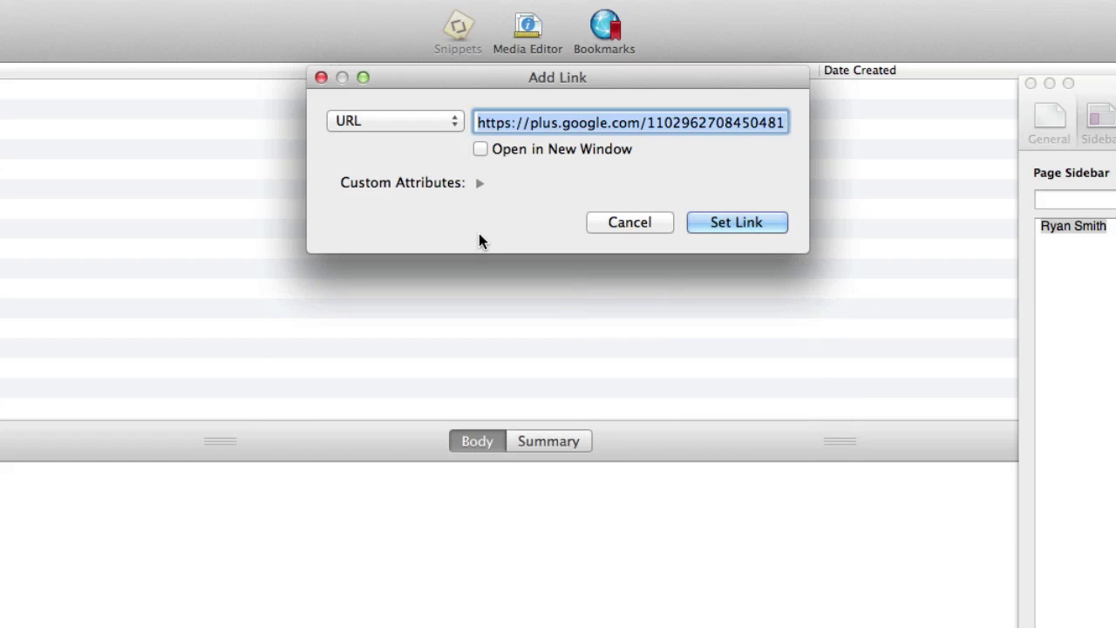
pyautogui.click(479, 185)
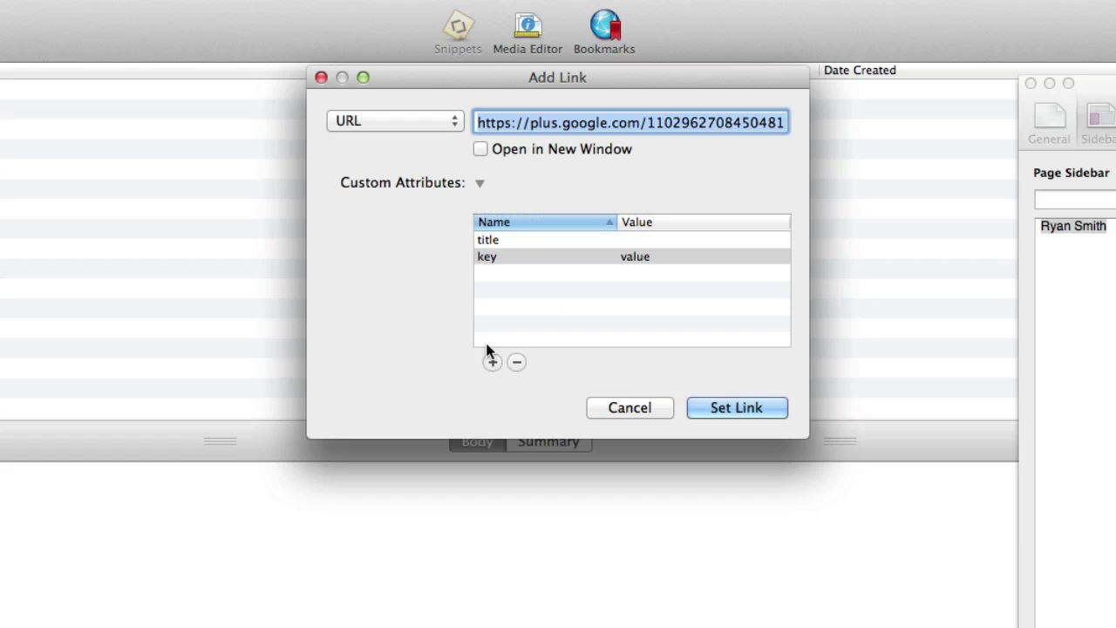
pyautogui.click(493, 263)
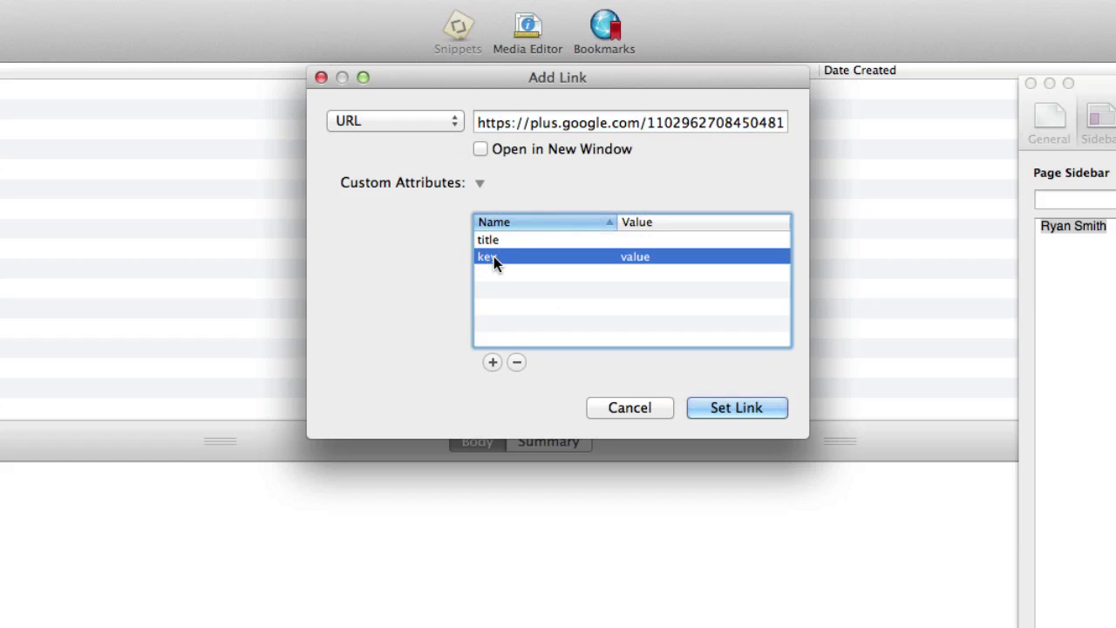
pyautogui.doubleClick(490, 257)
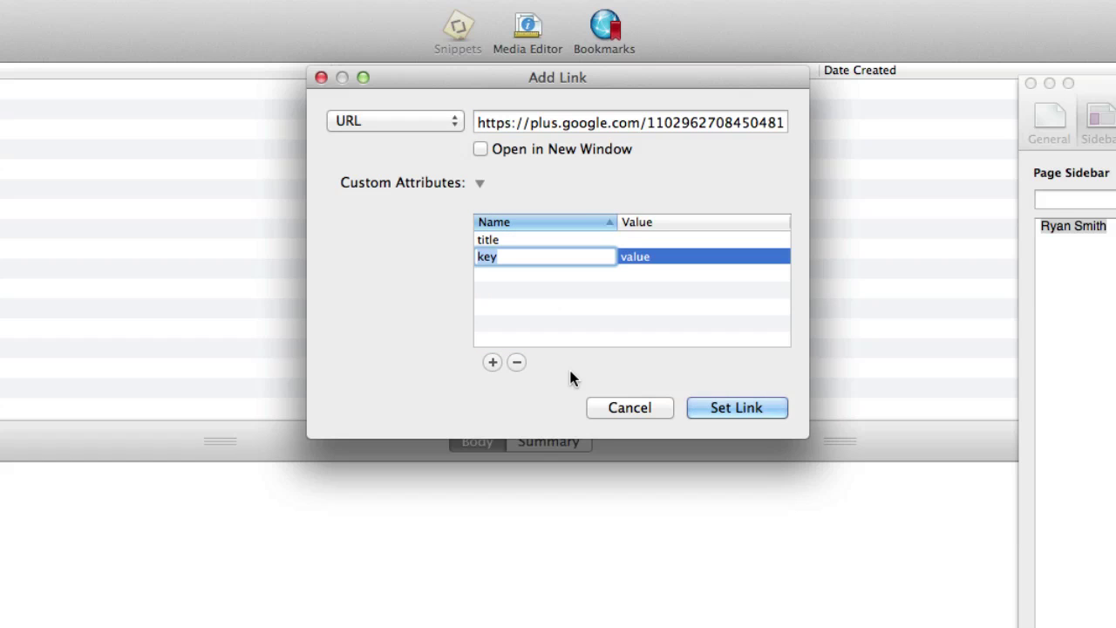
pyautogui.write('rel')
pyautogui.click(636, 254)
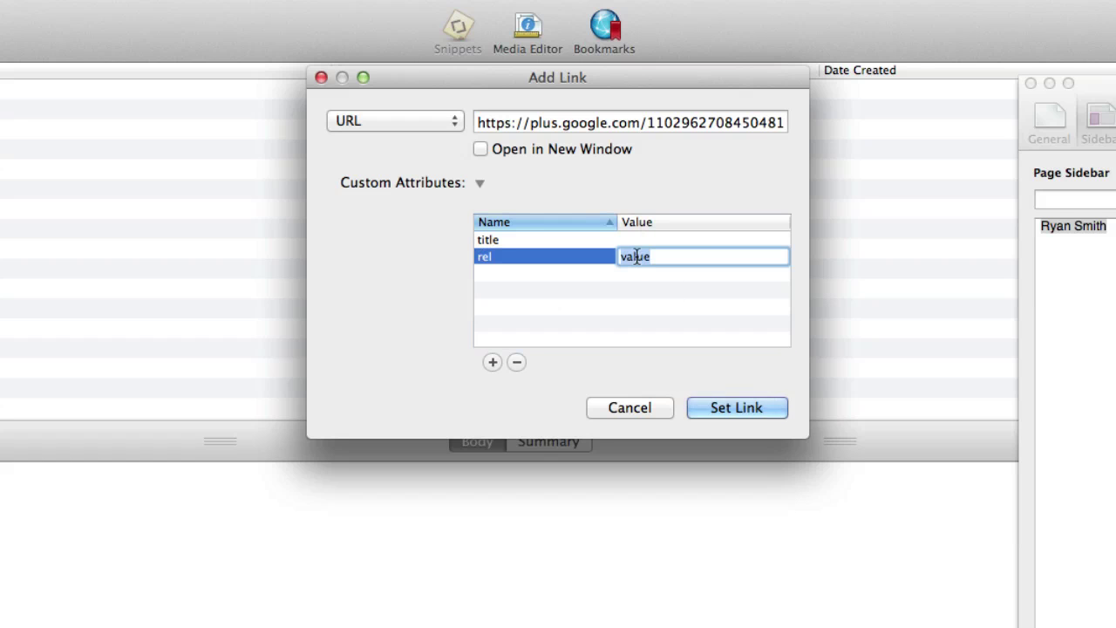
pyautogui.press('BackSpace')
pyautogui.write('author')
pyautogui.click(744, 405)
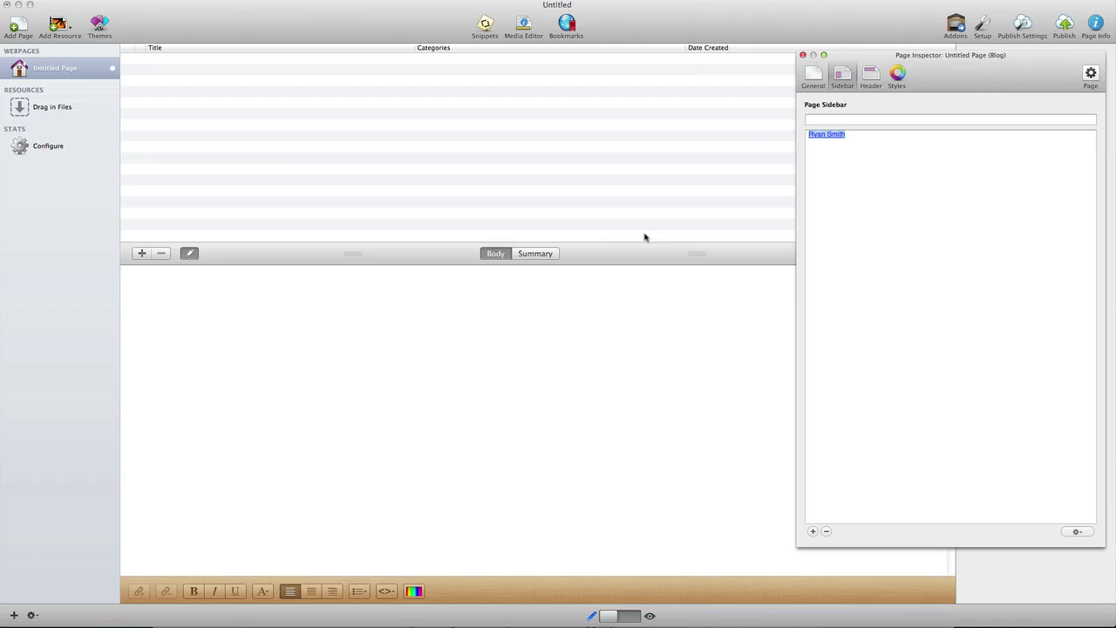
# - Reopen the sidebar author link's settings to check its address and custom attributes, and close them without changes
pyautogui.click(867, 193)
pyautogui.click(837, 137)
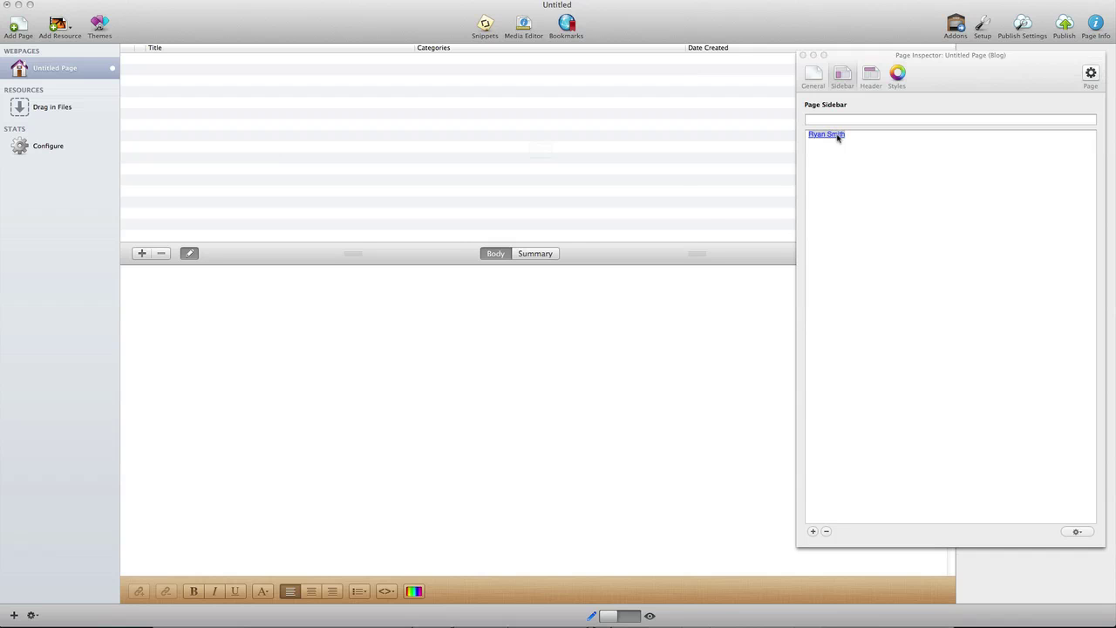
pyautogui.press('super+k')
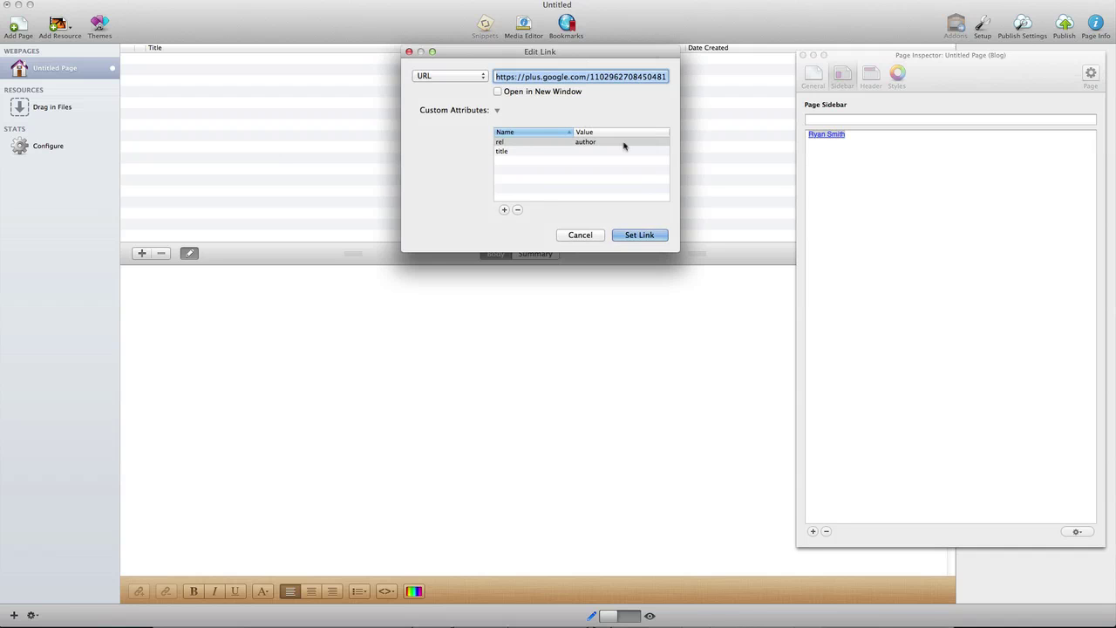
pyautogui.click(592, 236)
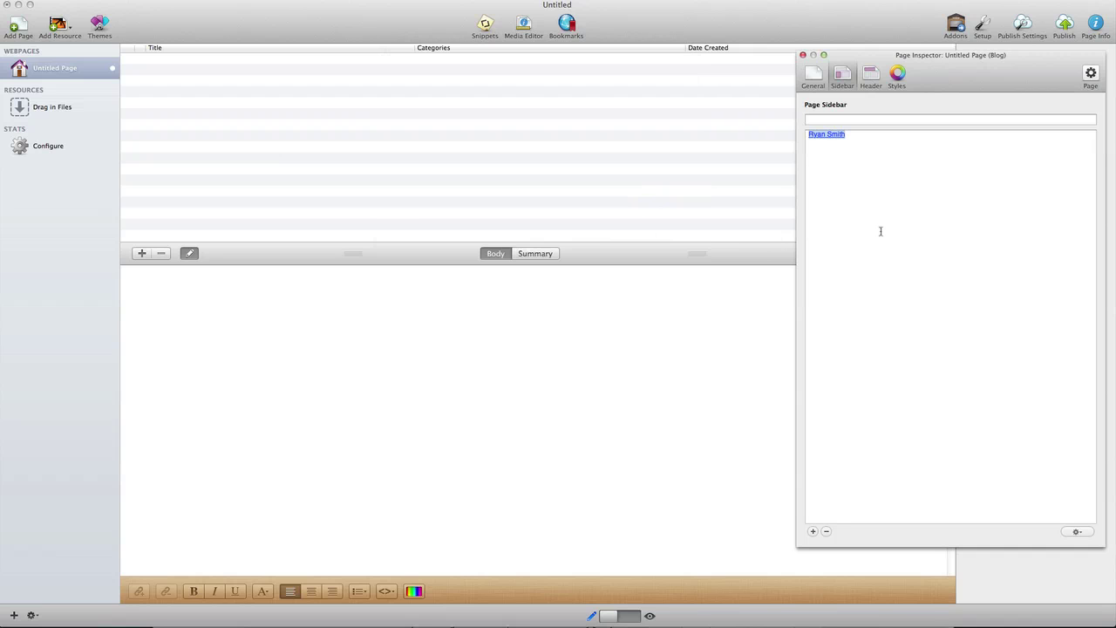
pyautogui.click(881, 231)
pyautogui.press('super+Tab')
pyautogui.press('super+Tab')
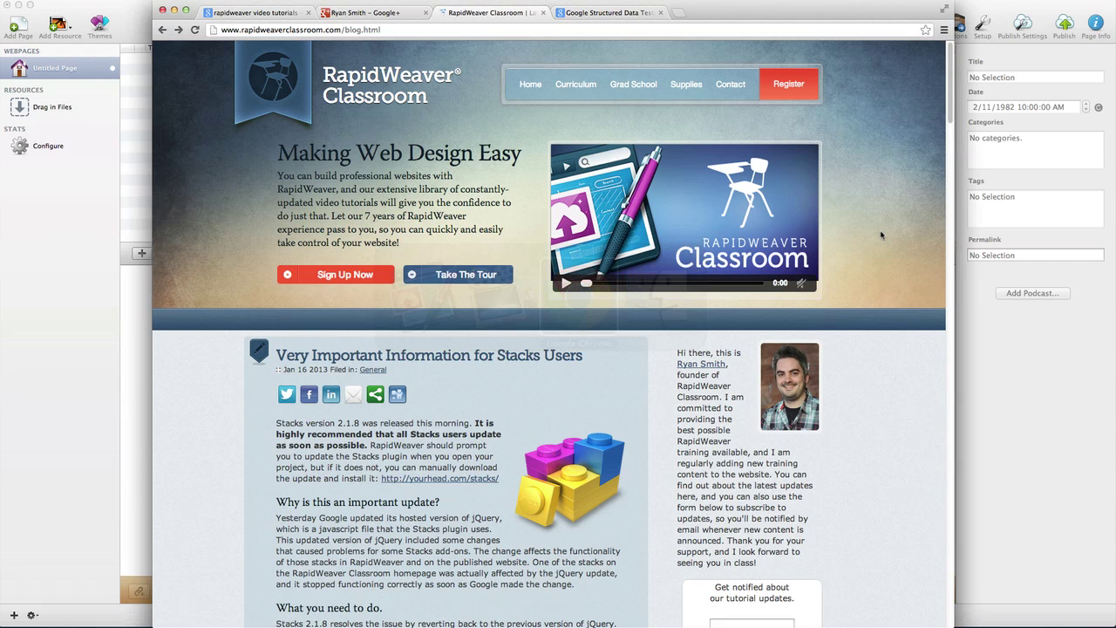
pyautogui.click(589, 12)
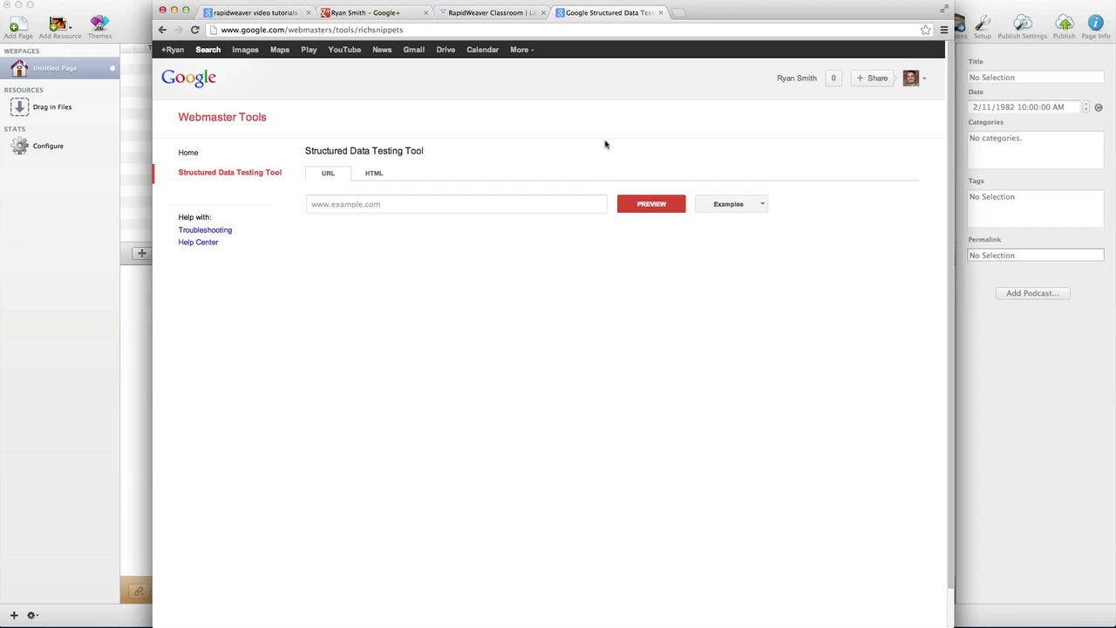
pyautogui.click(353, 205)
pyautogui.write('w')
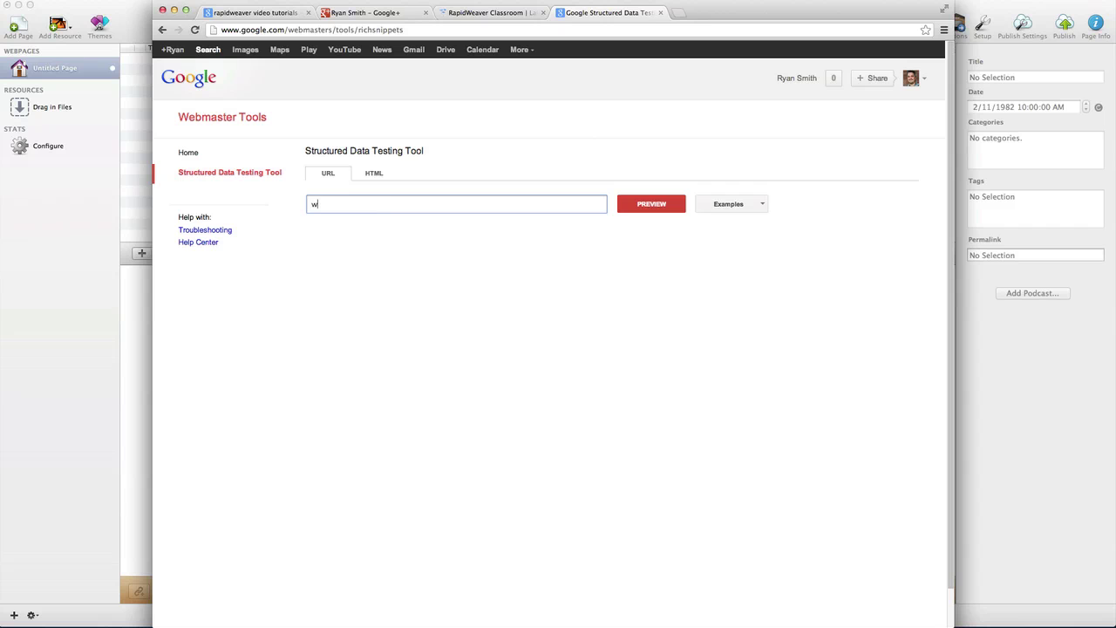
pyautogui.write('ww.rapidweaverclassroom.com')
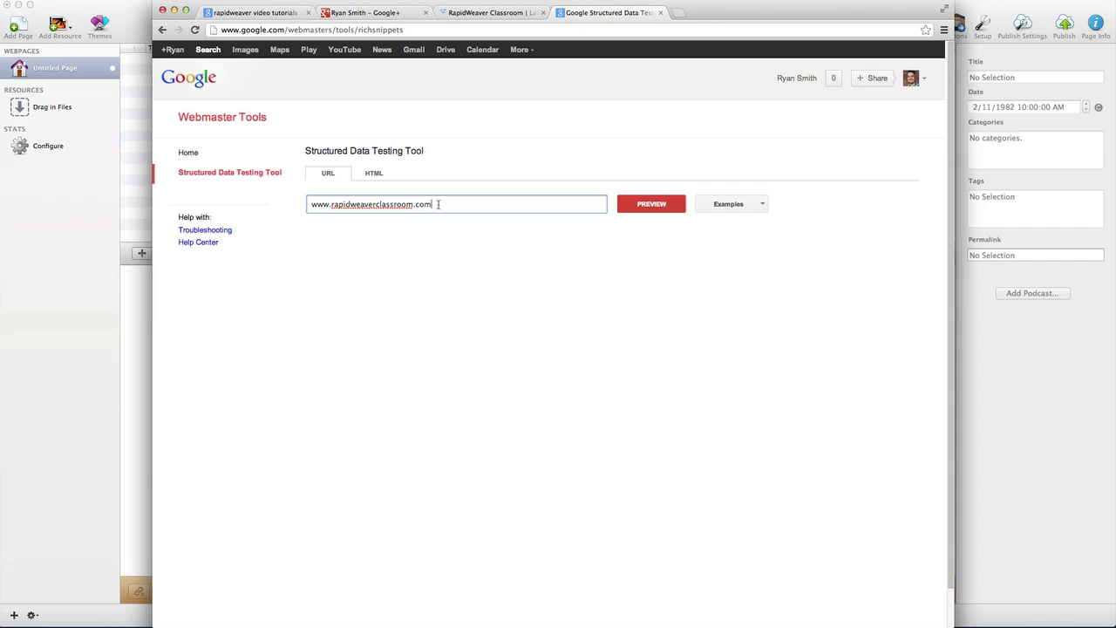
pyautogui.click(652, 204)
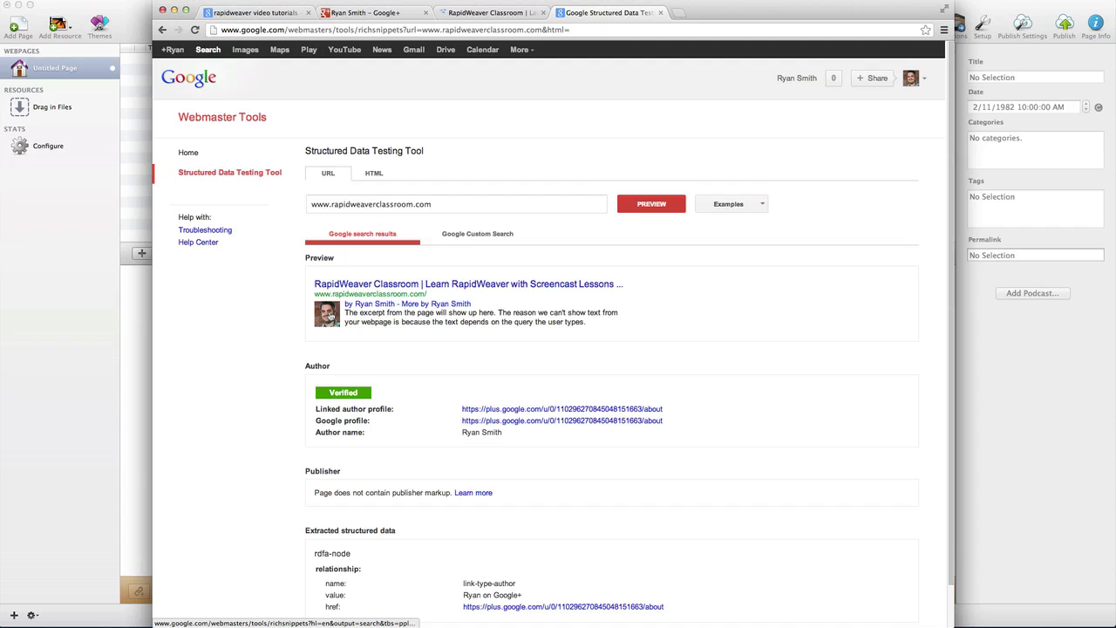
pyautogui.moveTo(347, 393)
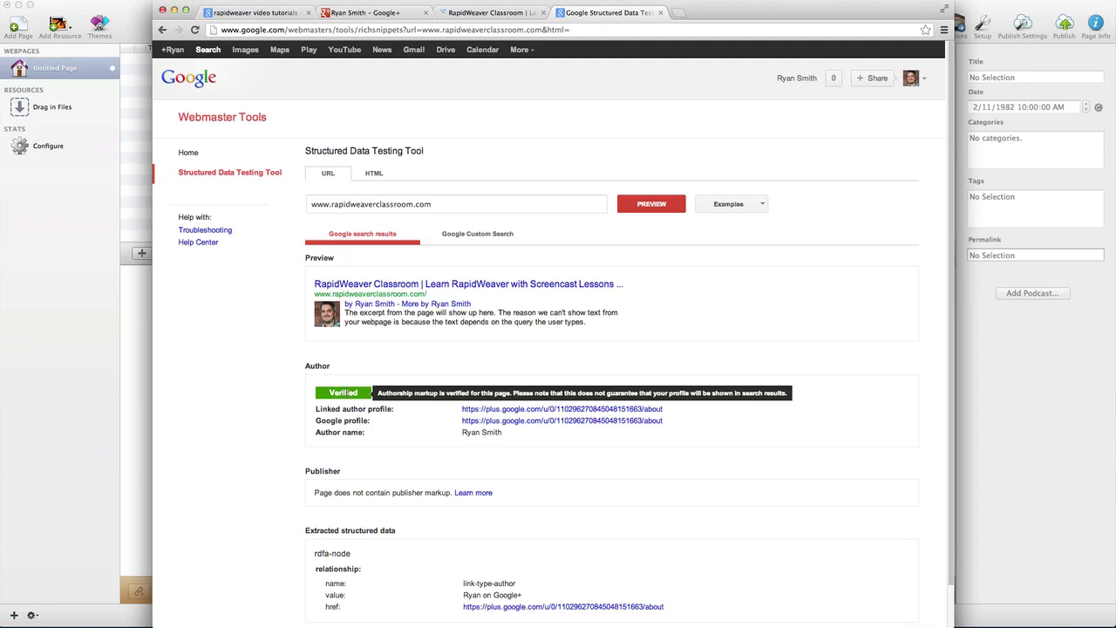